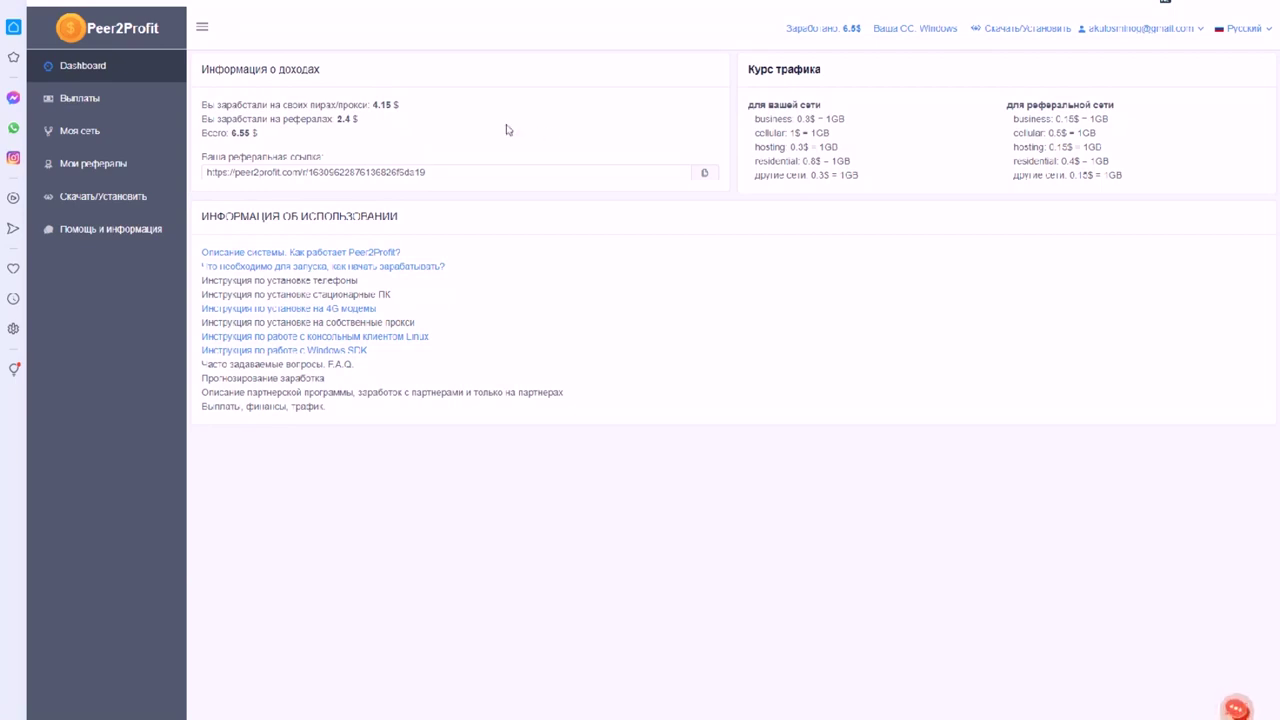
# Review the own-traffic, referral and total earnings in the dashboard's income section.
pyautogui.moveTo(202, 104); pyautogui.dragTo(448, 108)
pyautogui.click(413, 128)
pyautogui.moveTo(379, 122); pyautogui.dragTo(210, 72)
pyautogui.click(424, 124)
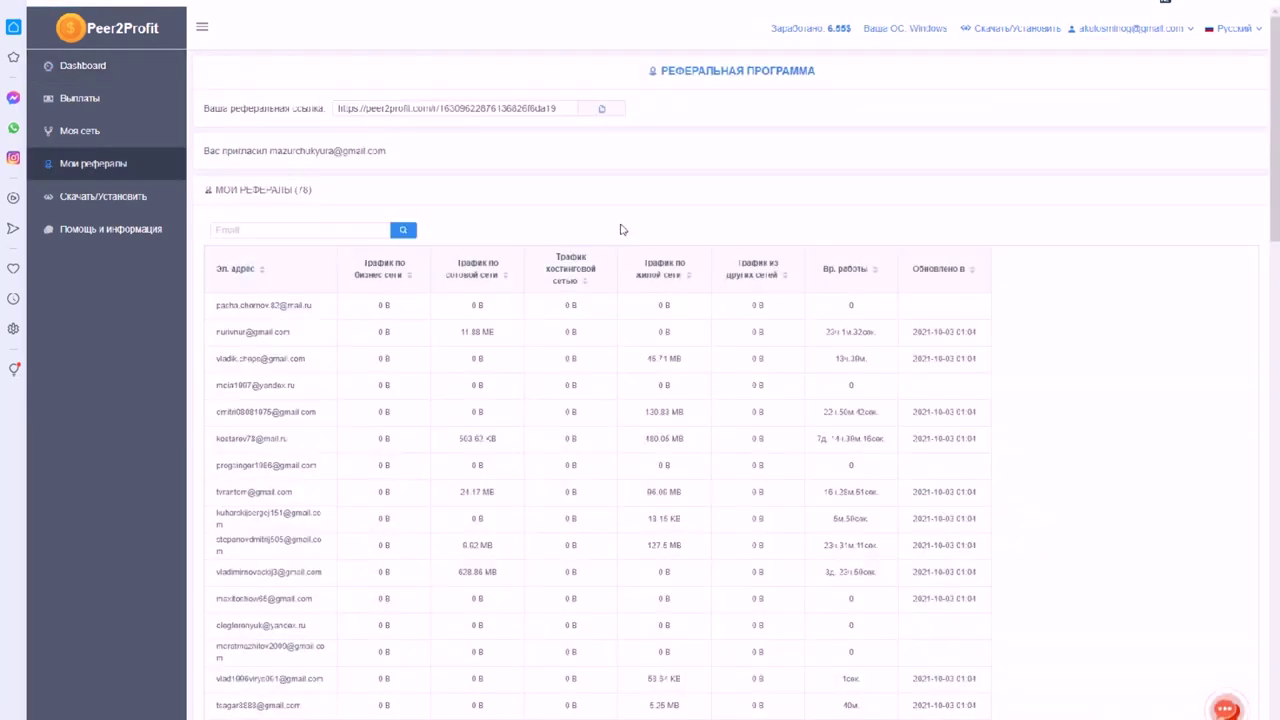
# Look through the referral list and its referral count on the Мои рефералы page, and return to the dashboard.
pyautogui.scroll(-5, 560, 250)
pyautogui.scroll(10, 548, 292)
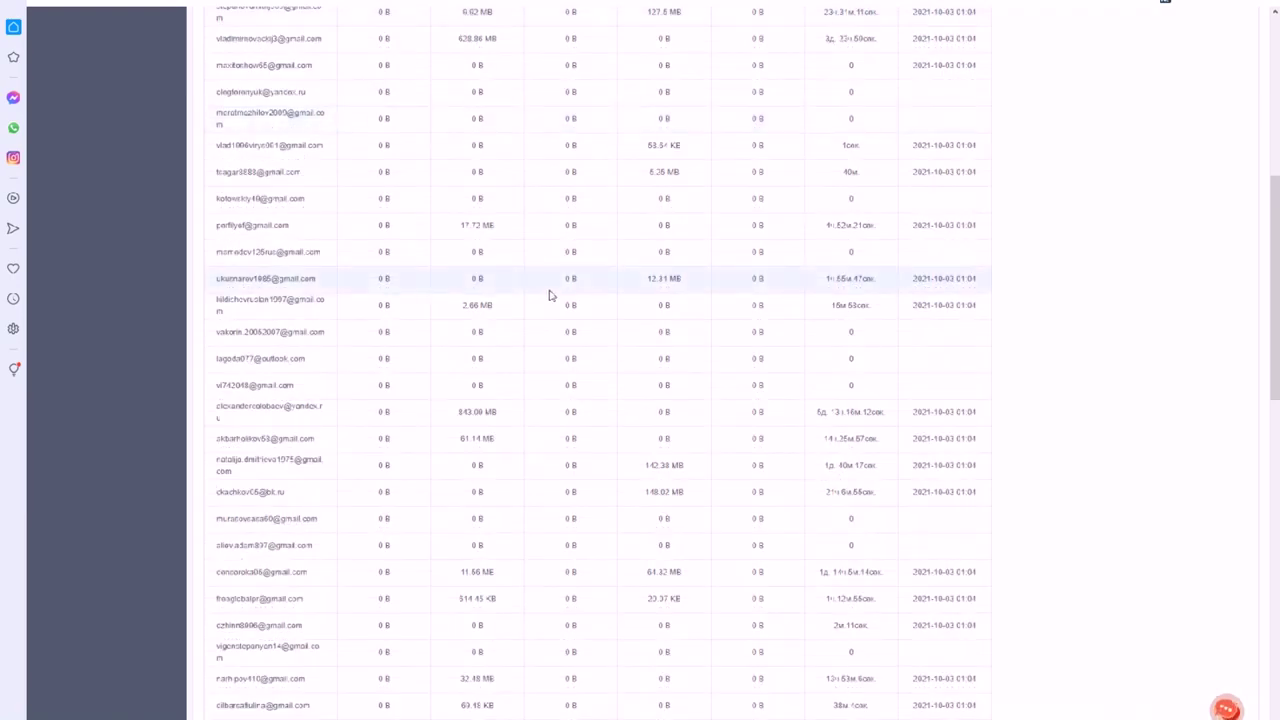
pyautogui.doubleClick(303, 190)
pyautogui.click(365, 192)
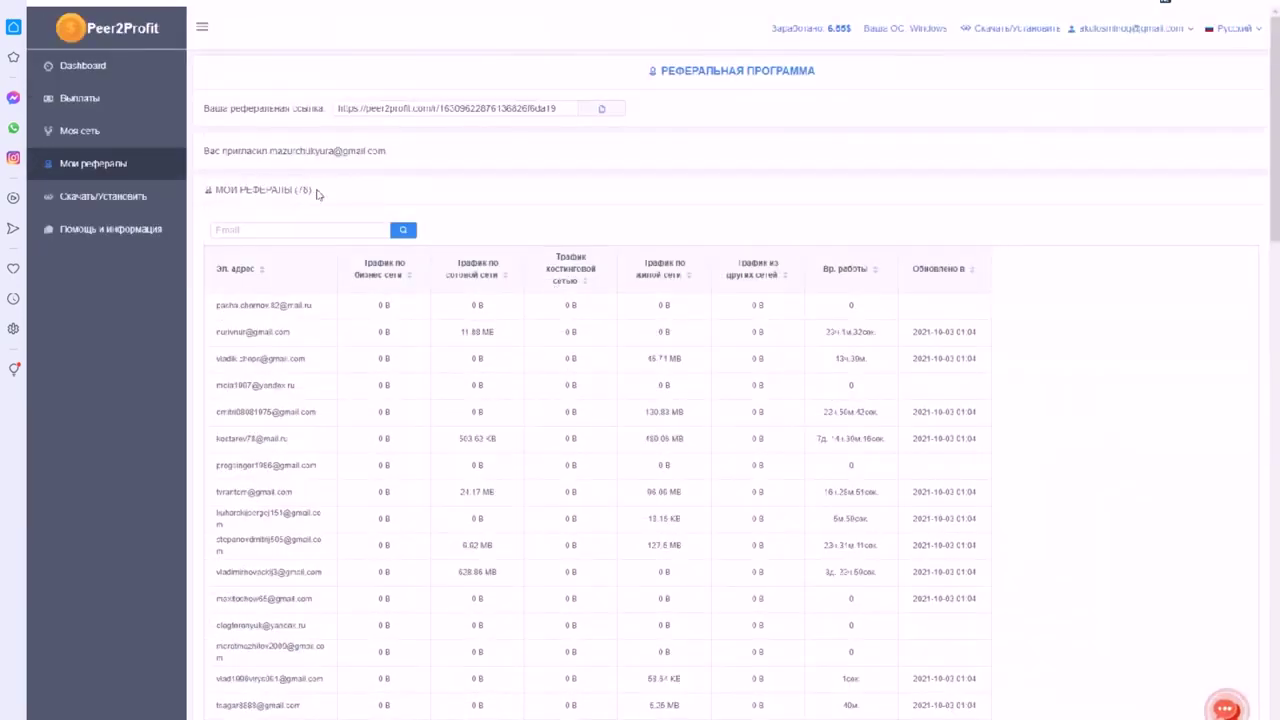
pyautogui.doubleClick(303, 190)
pyautogui.click(545, 199)
pyautogui.click(89, 73)
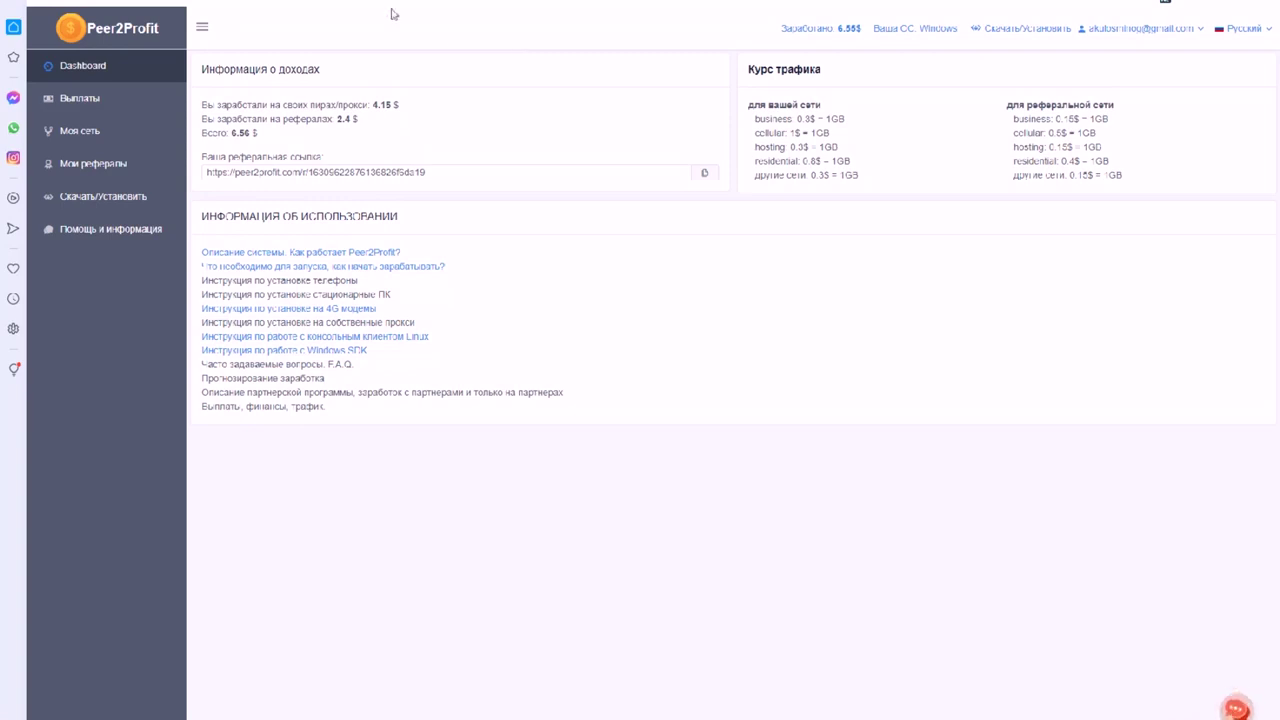
# Switch to the MnogoRef site and examine the status comparison, rouble balance and points balance on its home page.
pyautogui.click(430, 2)
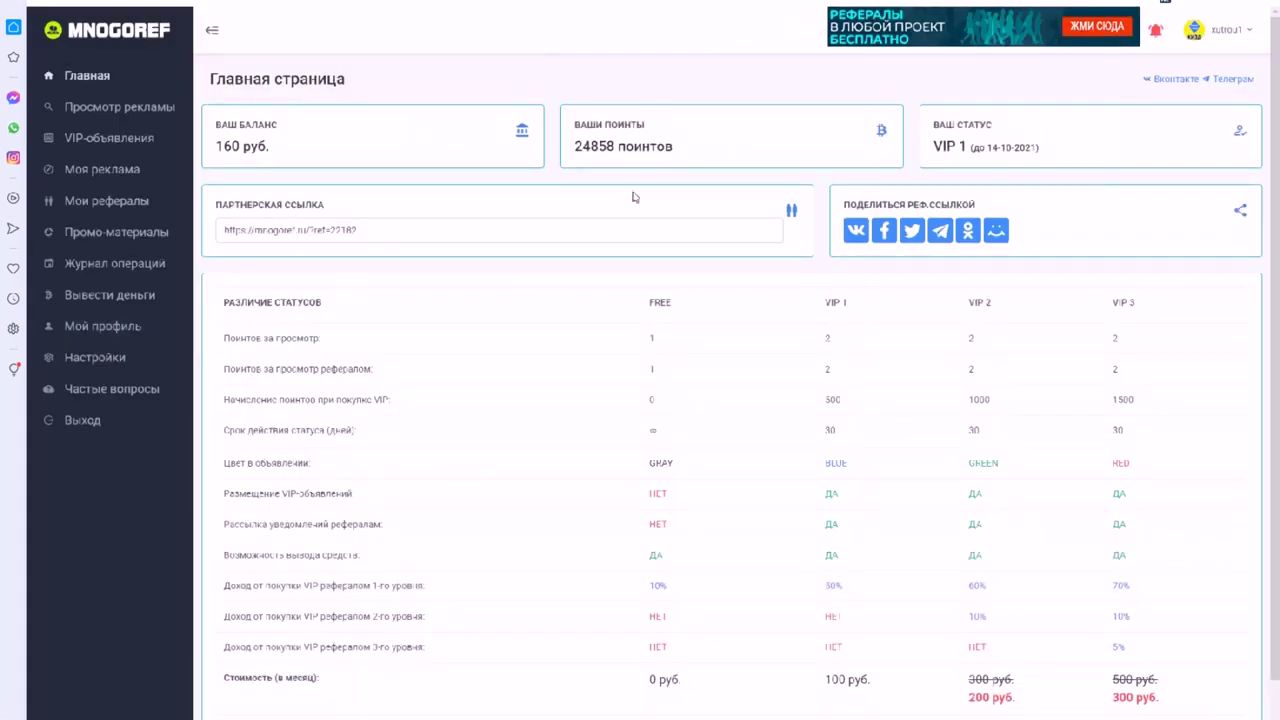
pyautogui.scroll(-2, 449, 196)
pyautogui.scroll(2, 449, 196)
pyautogui.scroll(-1, 896, 377)
pyautogui.scroll(1, 896, 377)
pyautogui.moveTo(216, 146); pyautogui.dragTo(270, 147)
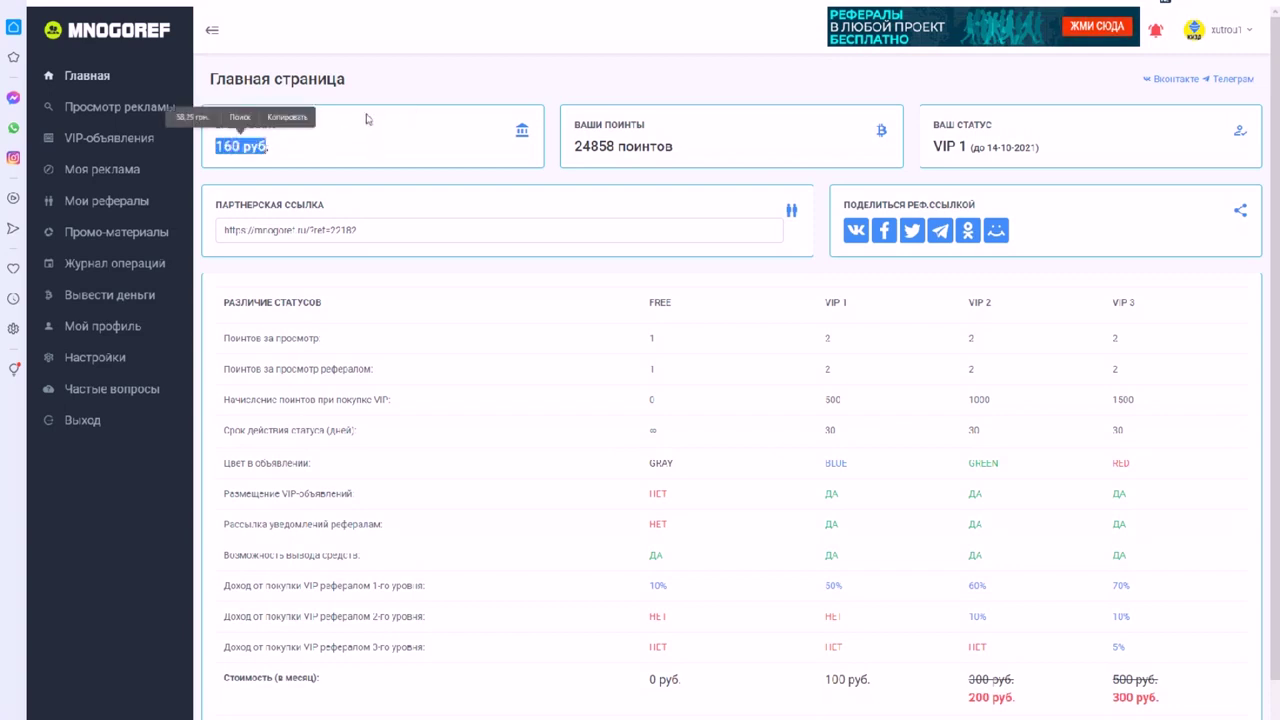
pyautogui.click(400, 85)
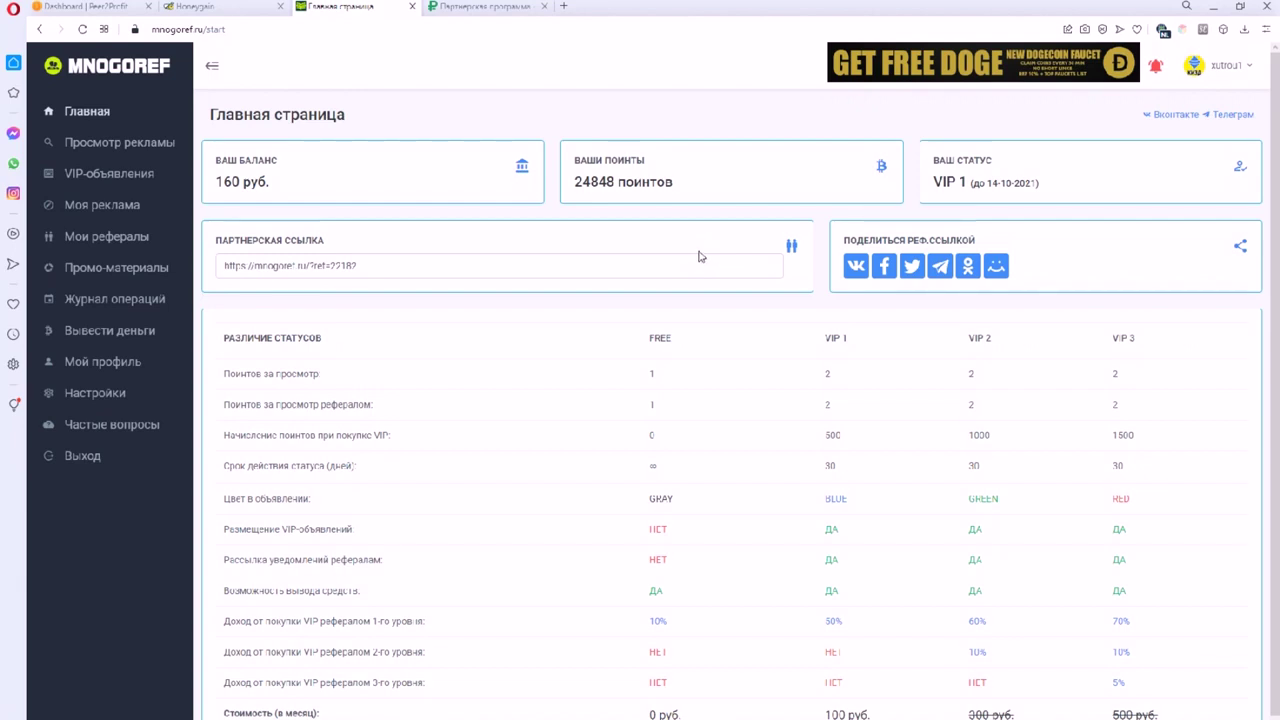
pyautogui.moveTo(686, 196); pyautogui.dragTo(574, 190)
pyautogui.click(706, 190)
# Visit the site of the "Полностью пассивный доход" ad from Просмотр рекламы, dismiss its notification request and close the site once the view is credited.
pyautogui.click(126, 146)
pyautogui.scroll(-1, 447, 170)
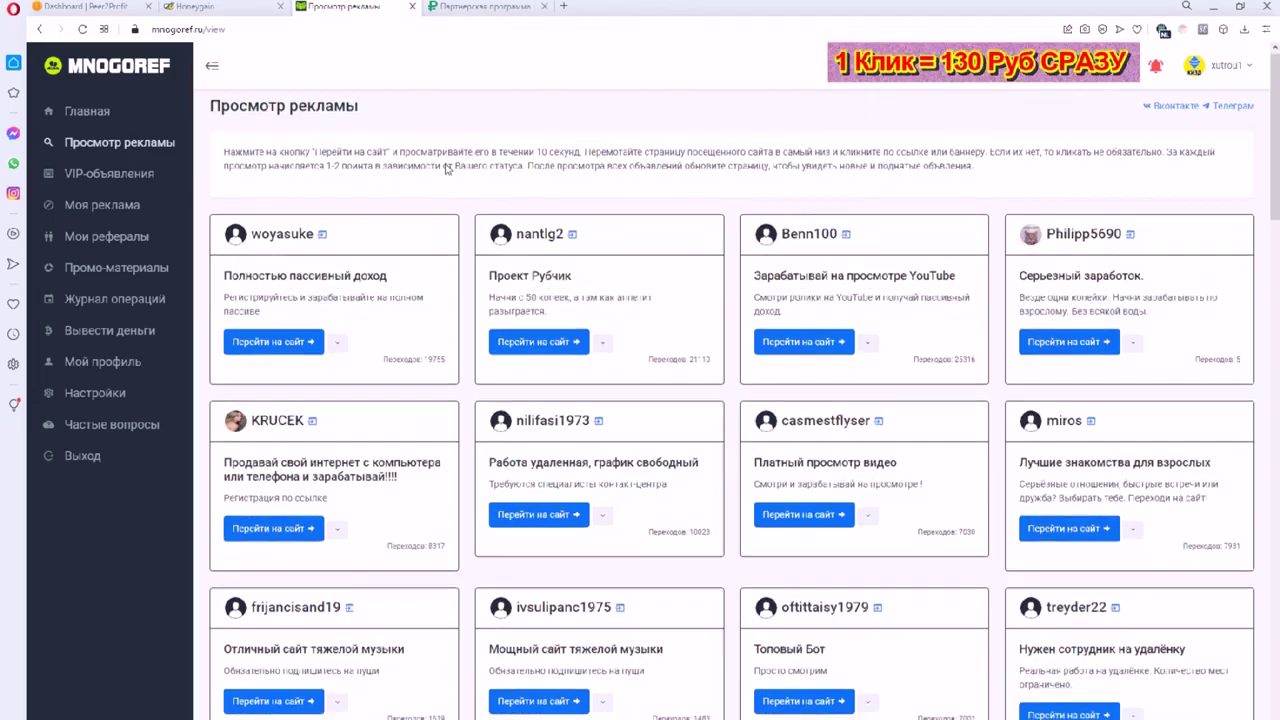
pyautogui.scroll(-4, 447, 170)
pyautogui.scroll(5, 391, 274)
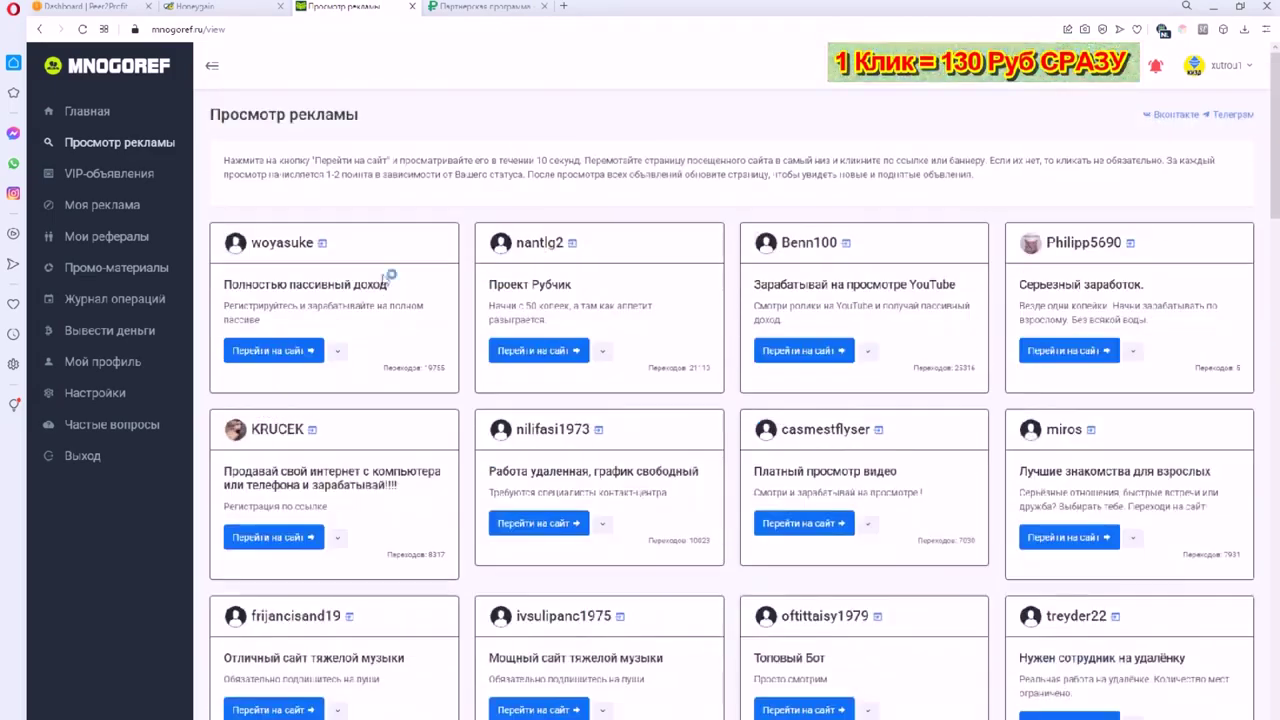
pyautogui.click(273, 351)
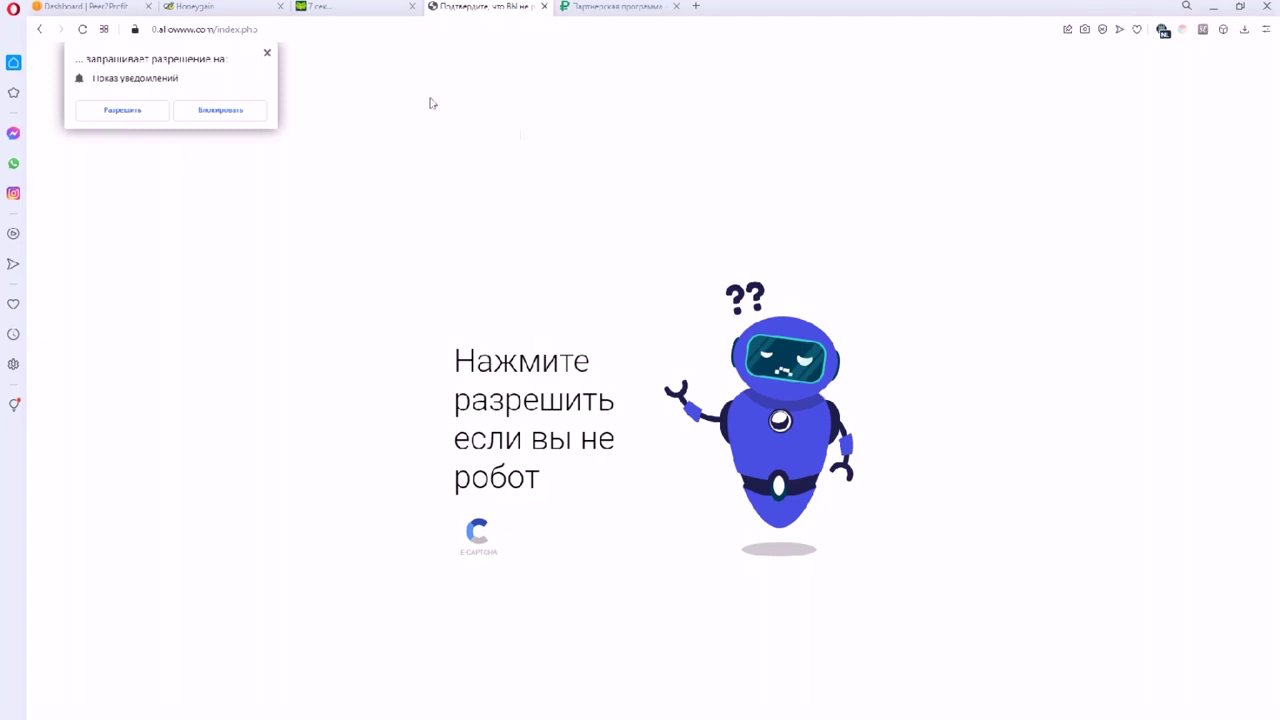
pyautogui.click(266, 55)
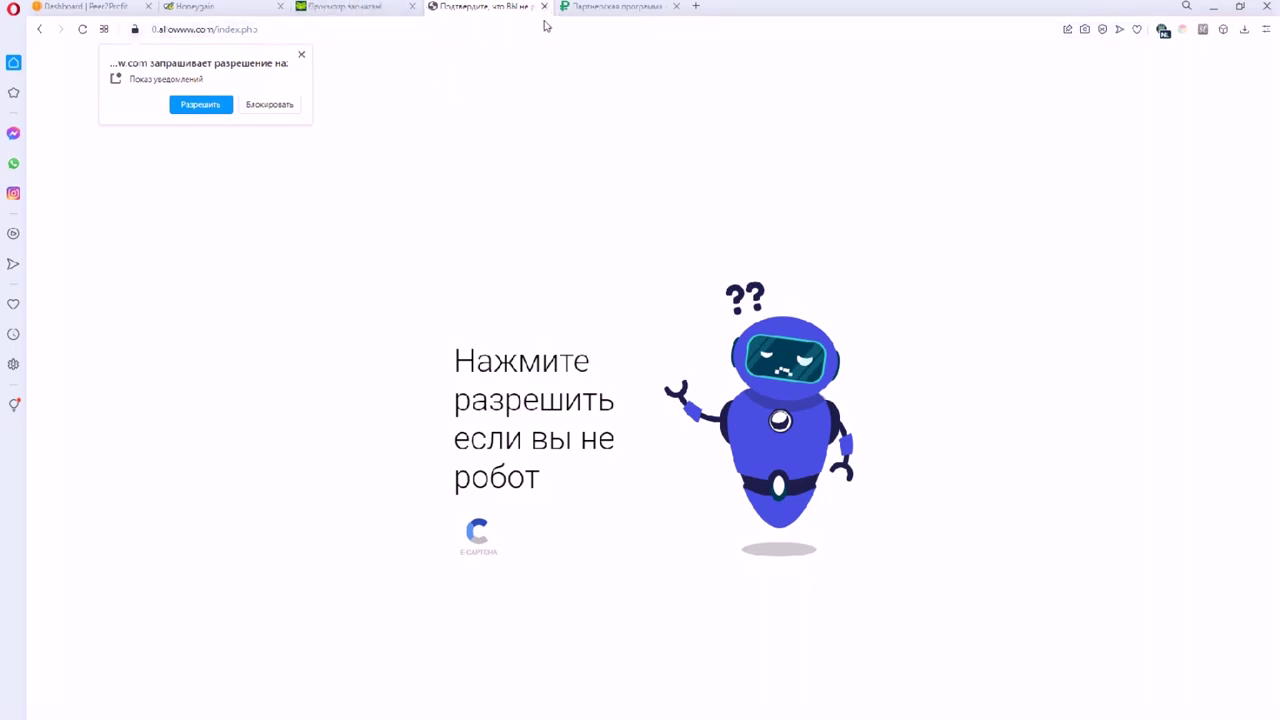
pyautogui.click(544, 6)
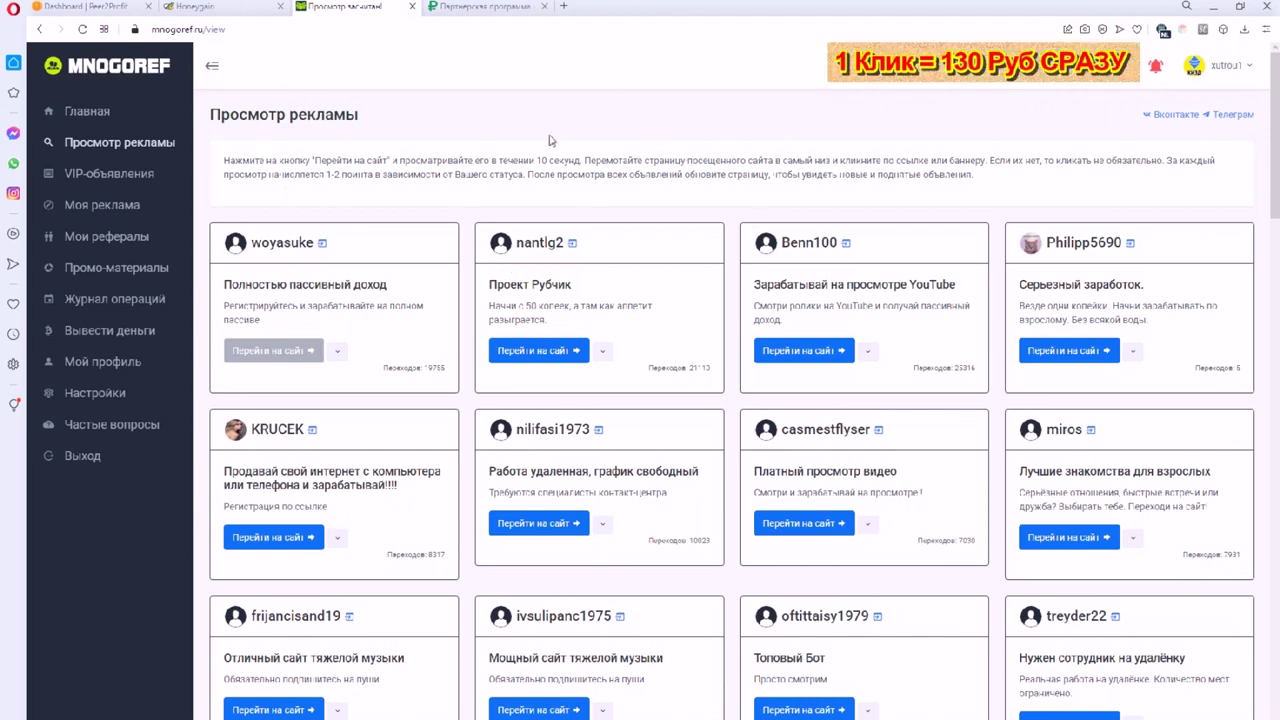
# View the "БЕСПЛАТНЫЙ трафик для партнерских программ" ad from VIP-объявления, close its site and wait for the view to be credited.
pyautogui.click(100, 174)
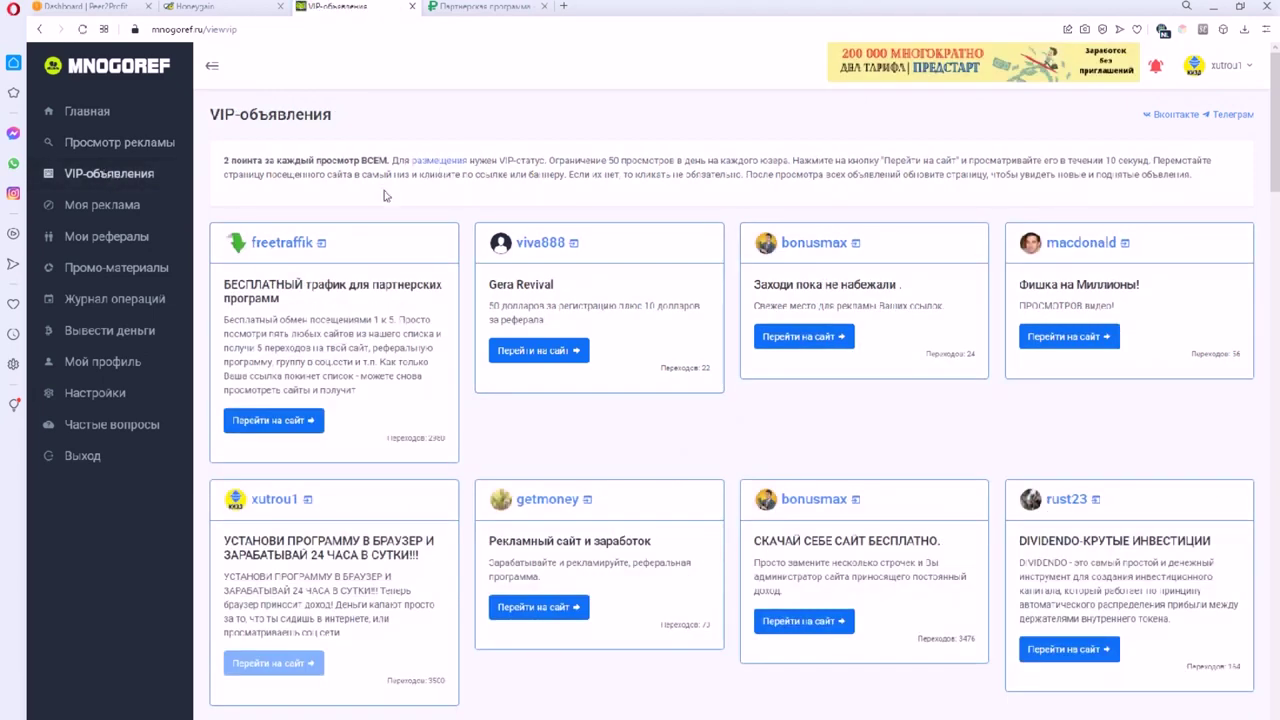
pyautogui.moveTo(225, 161); pyautogui.dragTo(387, 162)
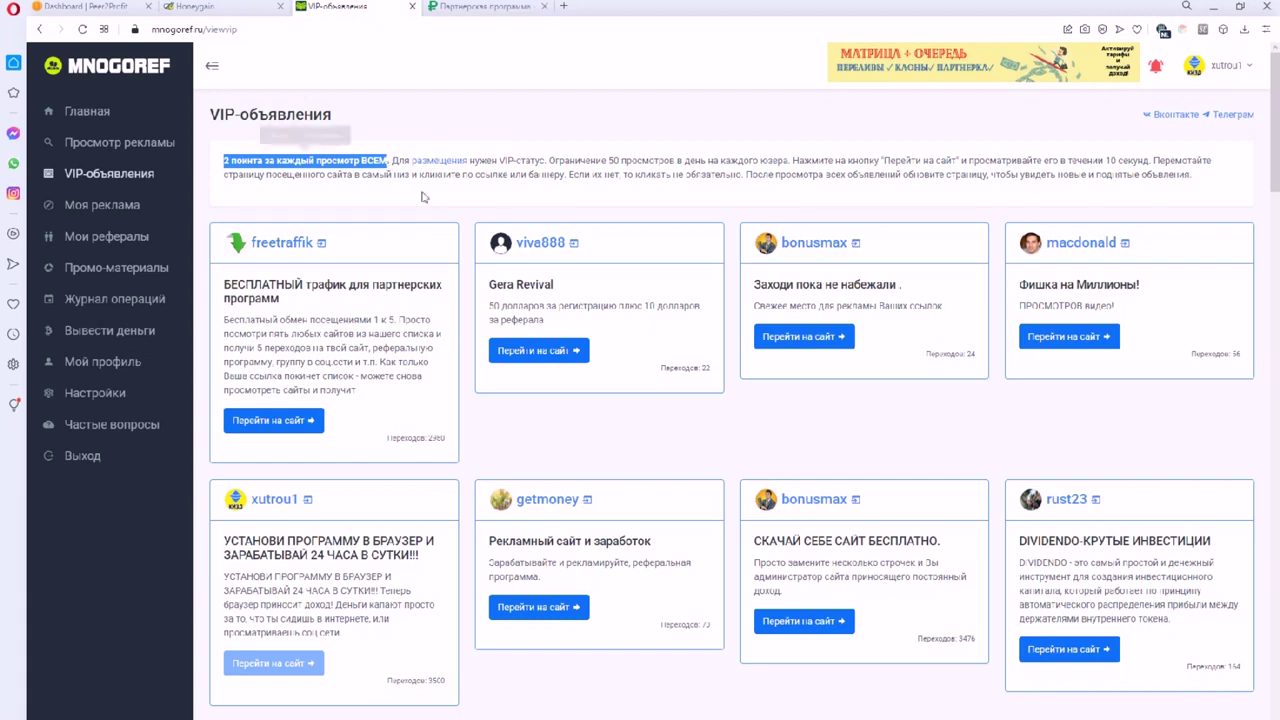
pyautogui.click(290, 424)
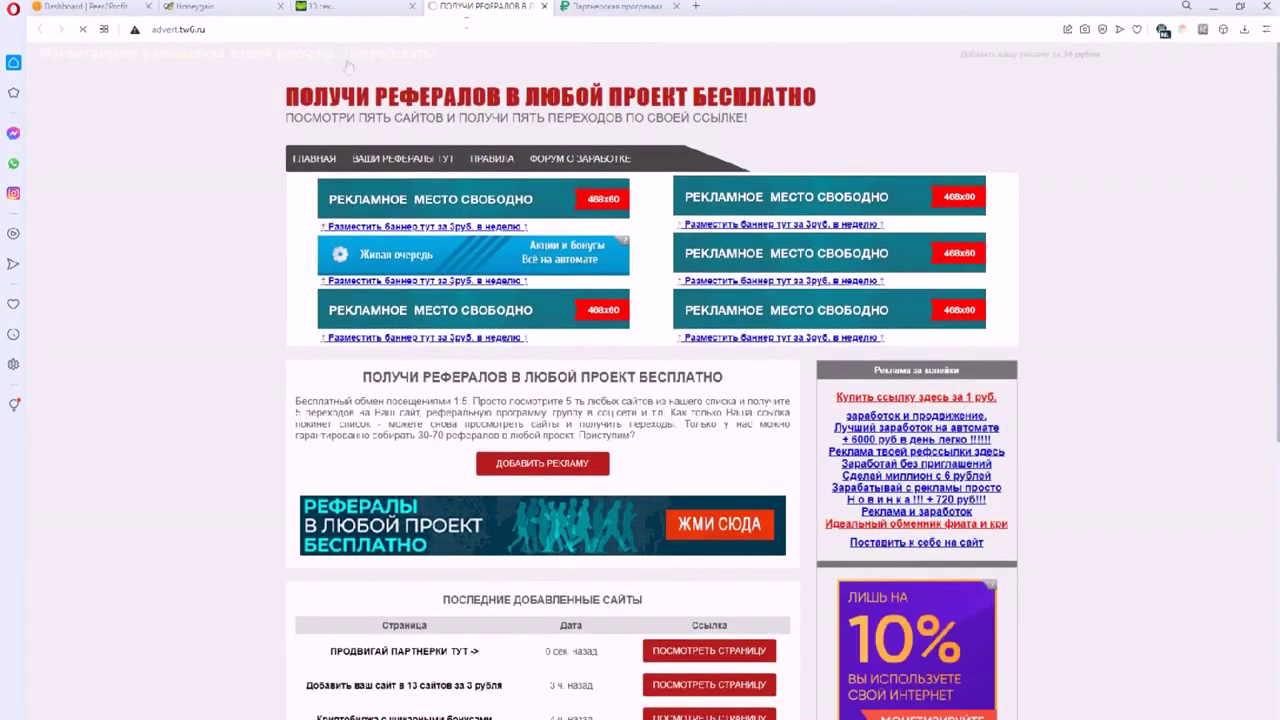
pyautogui.middleClick(522, 12)
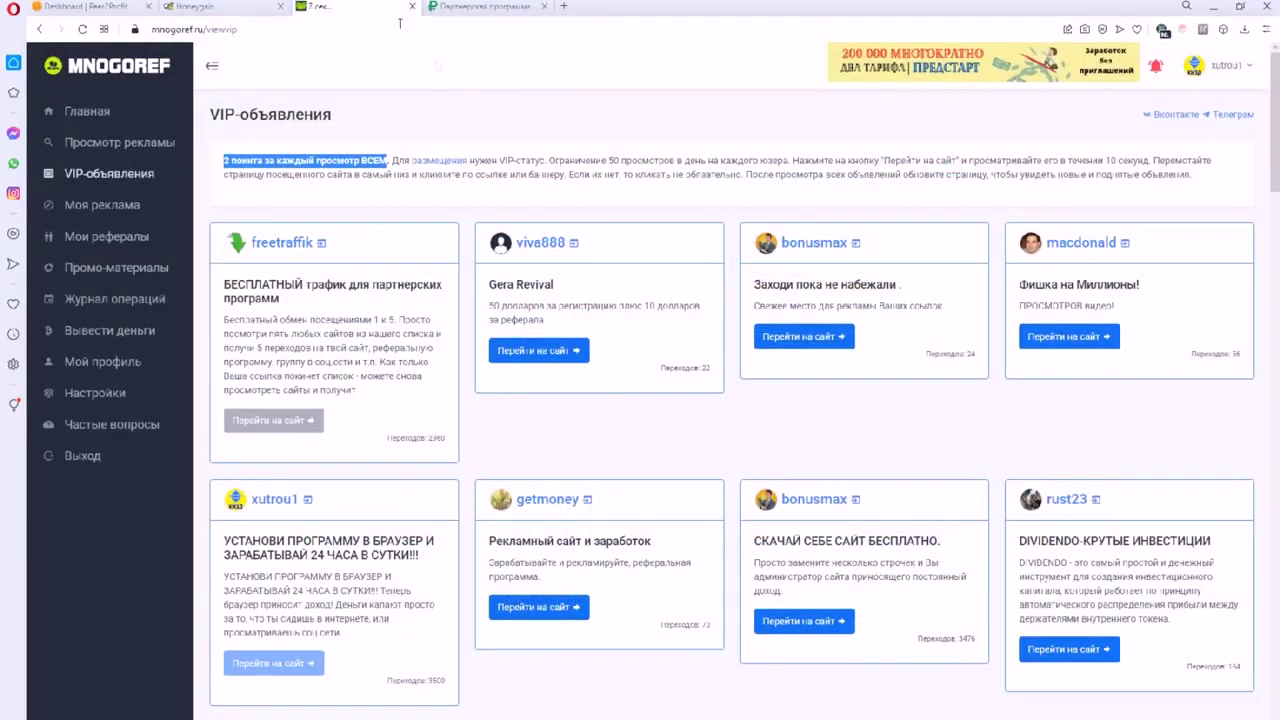
pyautogui.scroll(-1, 323, 285)
pyautogui.scroll(1, 340, 294)
pyautogui.scroll(-1, 525, 173)
pyautogui.scroll(1, 447, 123)
pyautogui.click(449, 123)
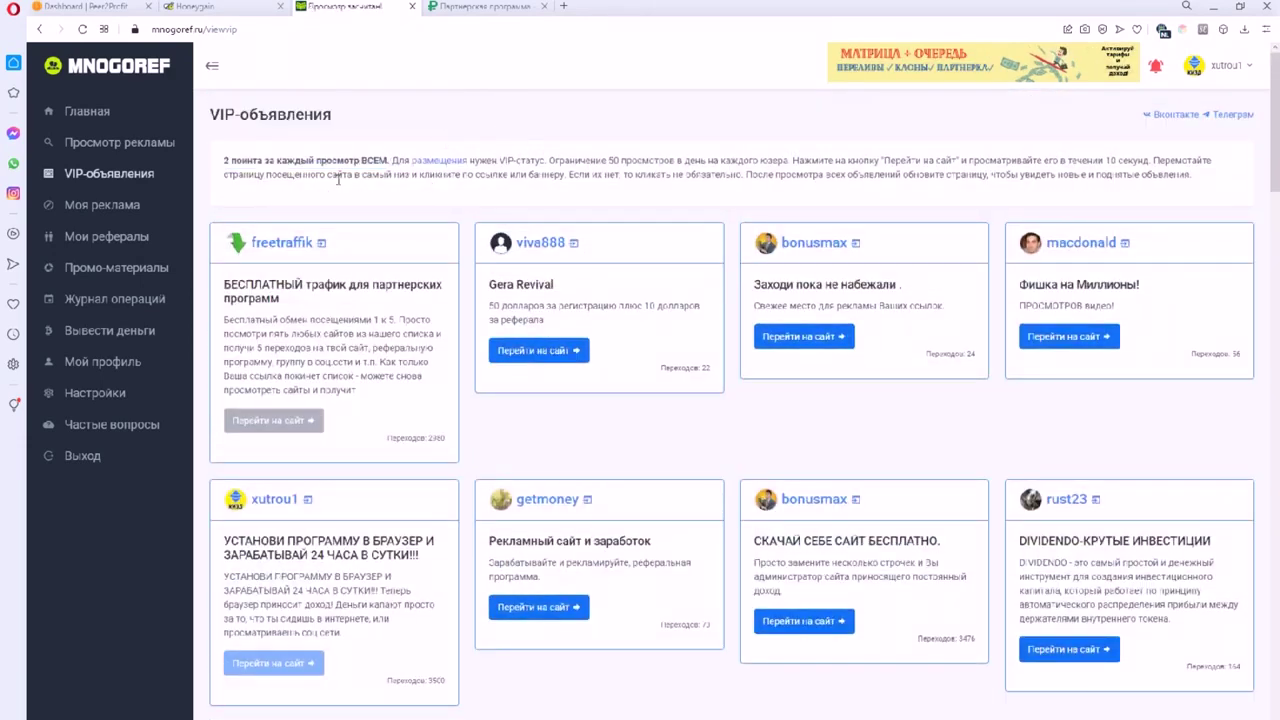
# Return to the Главная page and check the current points balance.
pyautogui.click(98, 111)
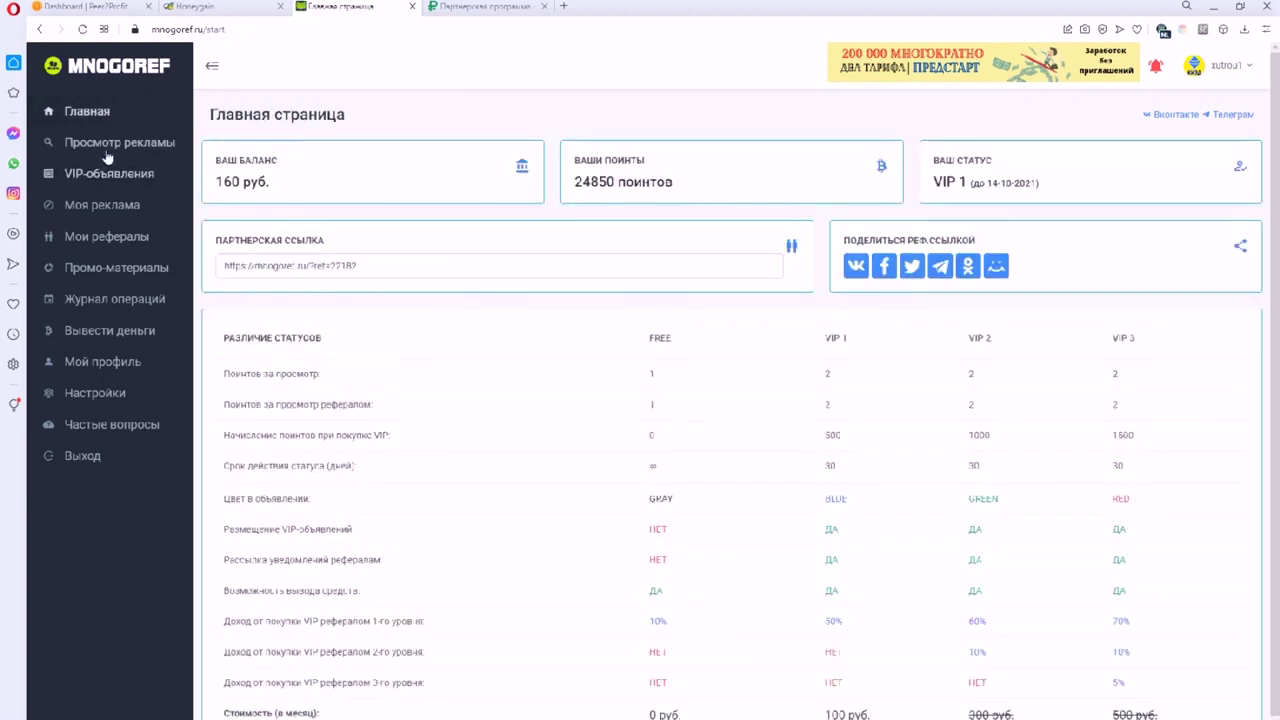
pyautogui.doubleClick(580, 183)
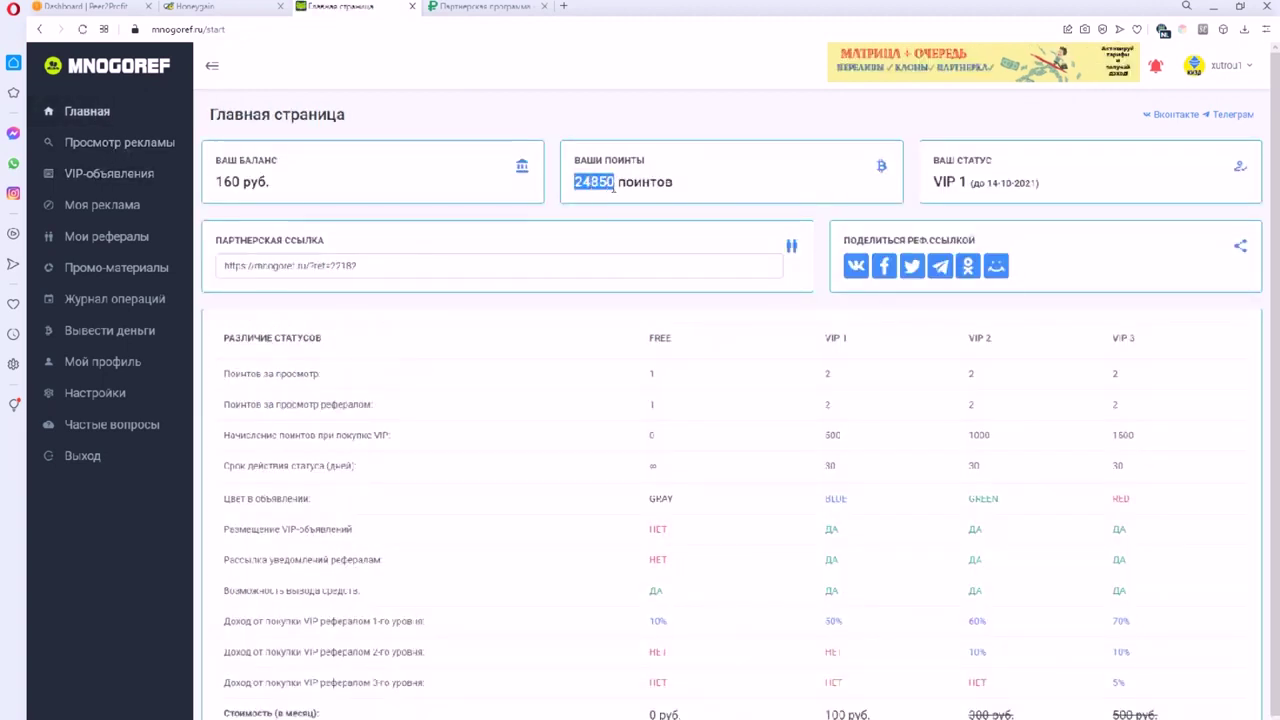
pyautogui.click(599, 92)
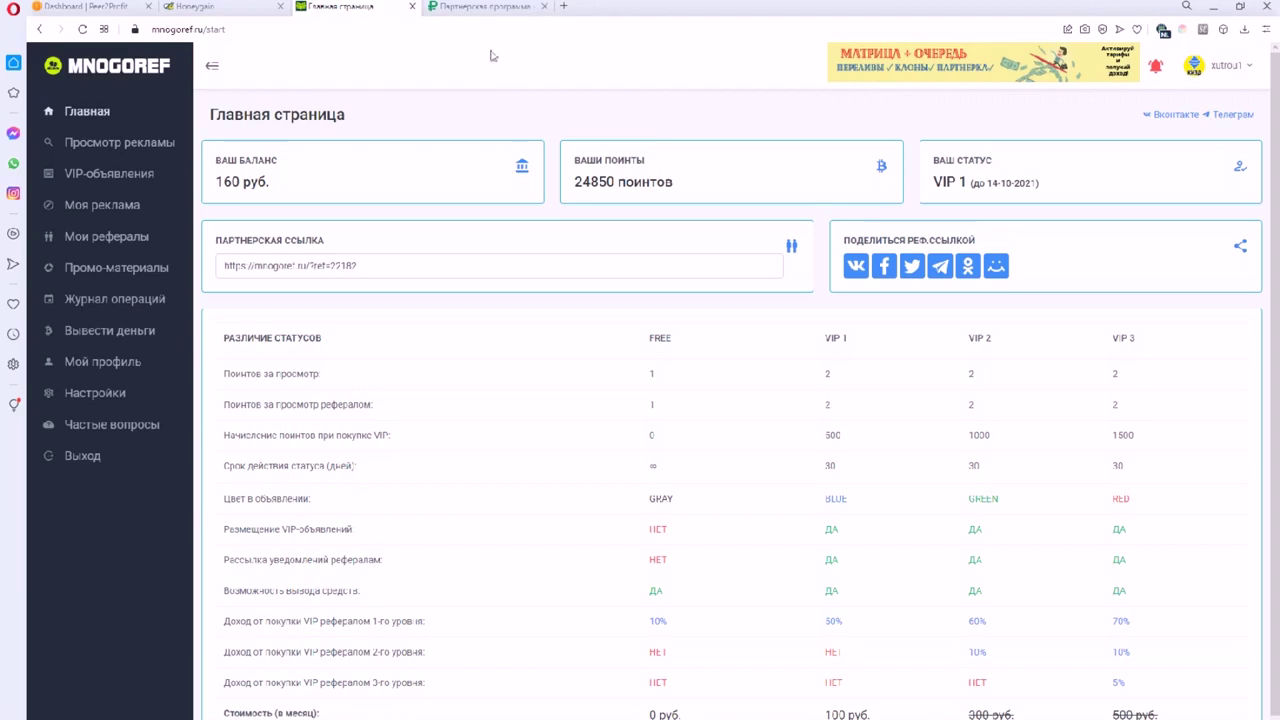
# Look at the TeaserFast referral list and compare it with the target link of the ad on MnogoRef's Моя реклама page.
pyautogui.click(482, 8)
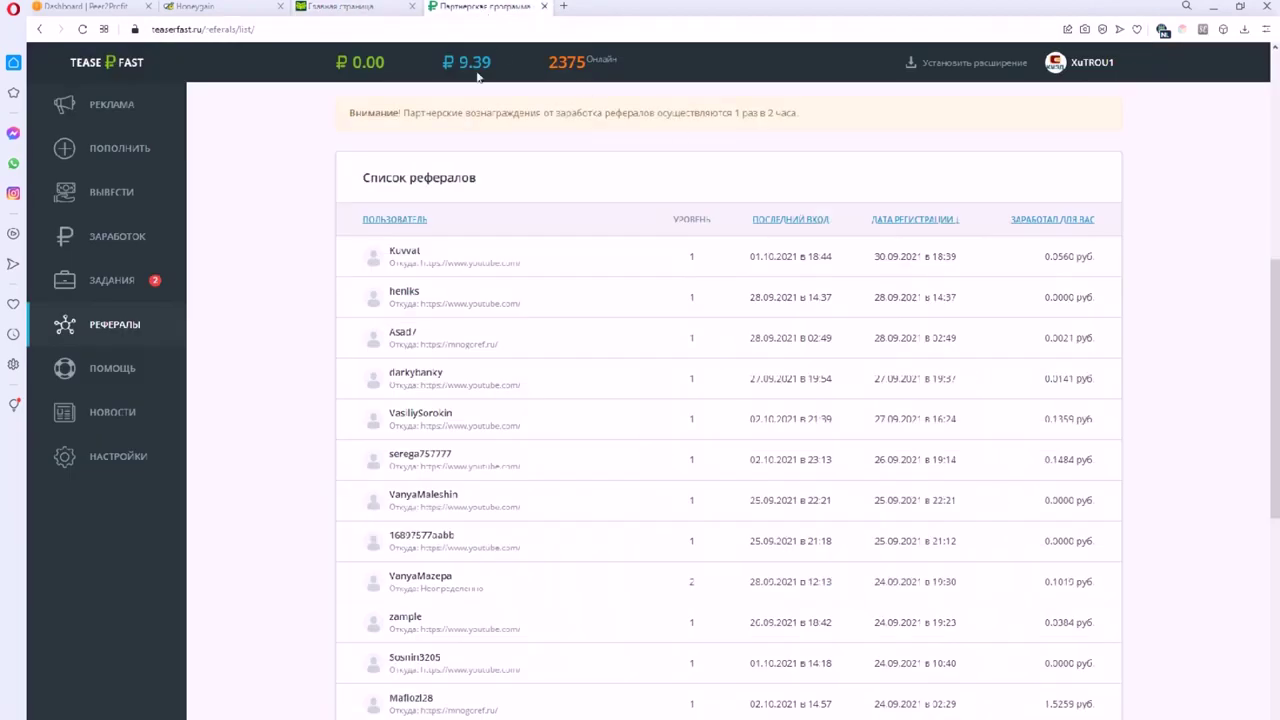
pyautogui.scroll(3, 298, 222)
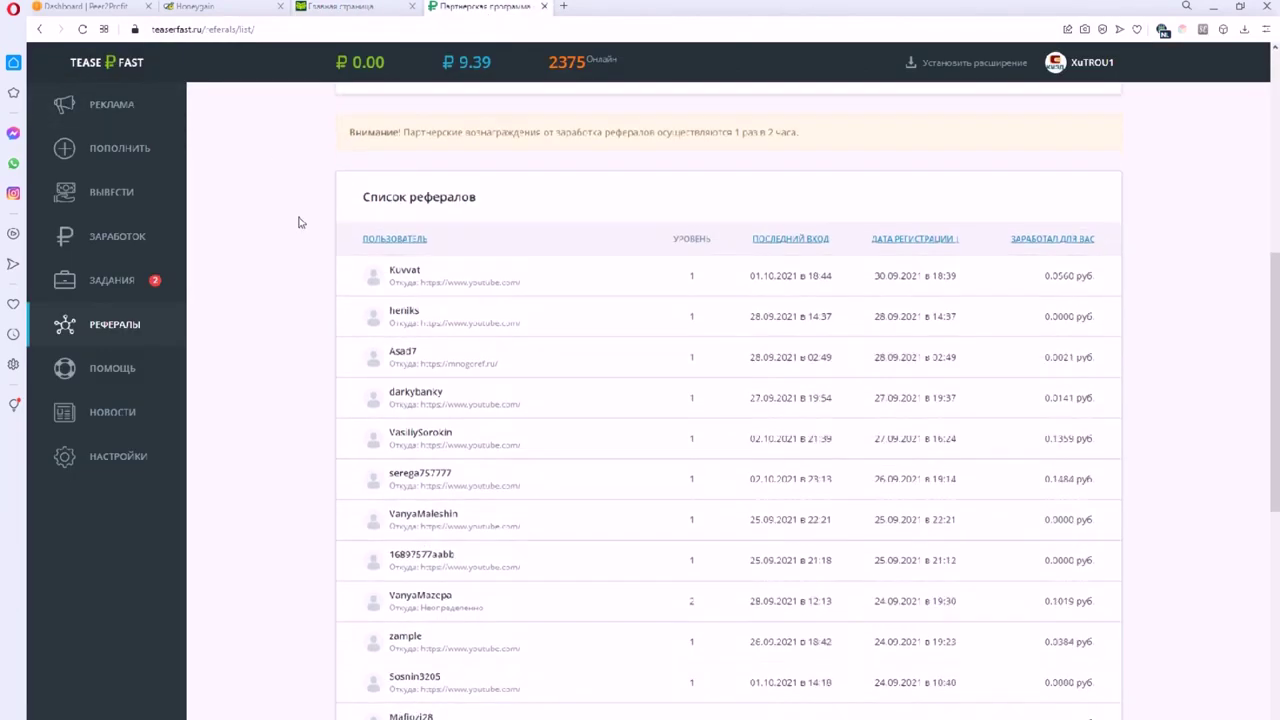
pyautogui.click(340, 8)
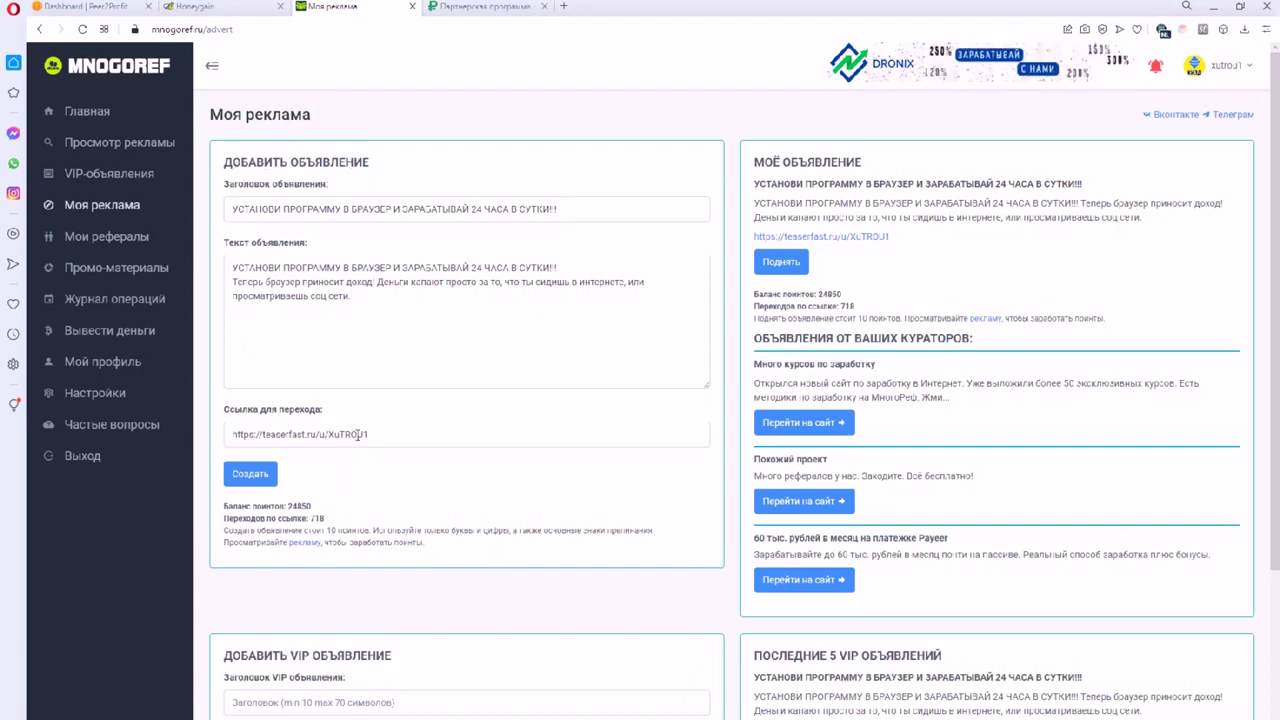
pyautogui.moveTo(368, 434); pyautogui.dragTo(226, 434)
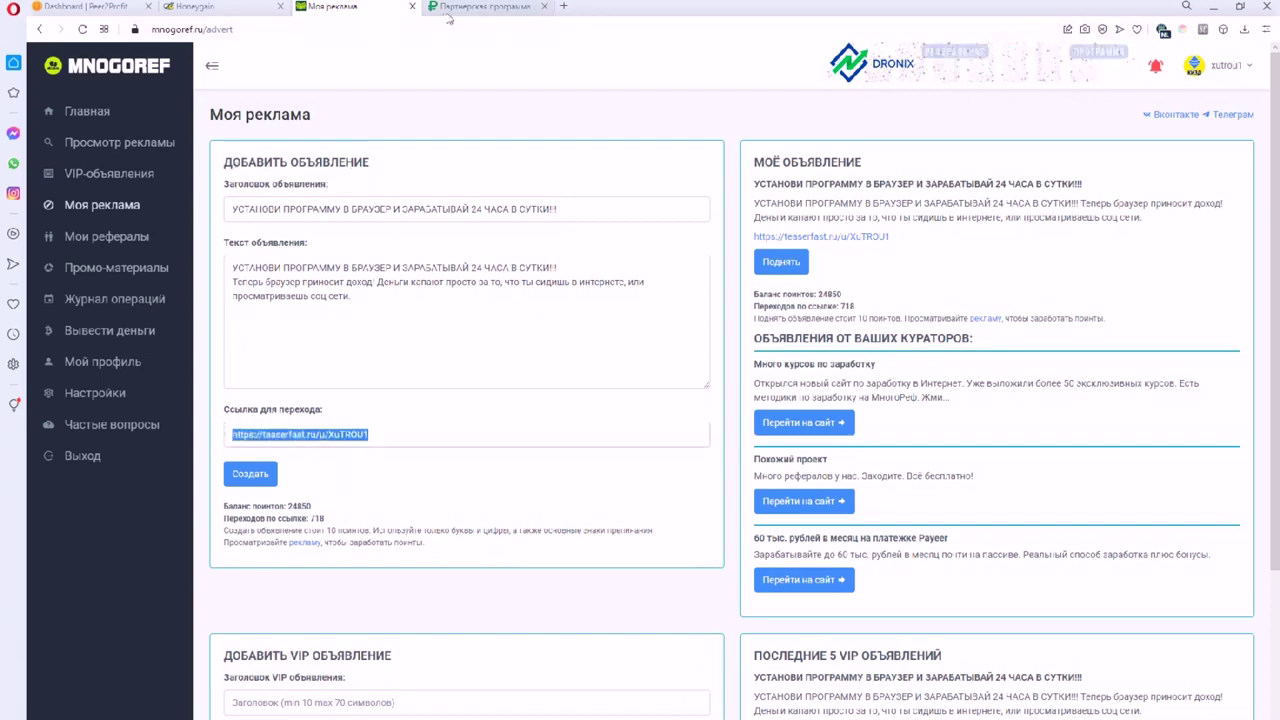
# Examine the TeaserFast referral list for users who came from mnogoref.ru.
pyautogui.click(480, 6)
pyautogui.scroll(-3, 430, 365)
pyautogui.moveTo(498, 411); pyautogui.dragTo(418, 413)
pyautogui.scroll(-2, 606, 391)
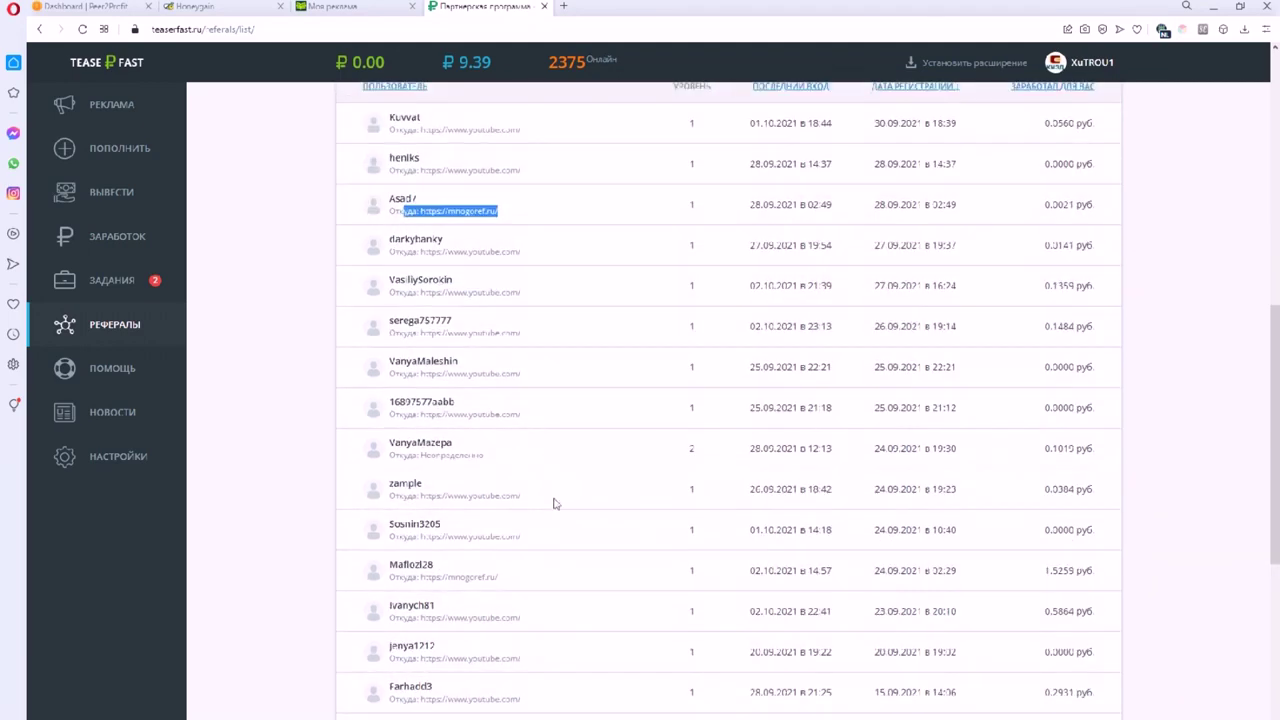
pyautogui.moveTo(500, 578); pyautogui.dragTo(396, 580)
pyautogui.scroll(-2, 586, 500)
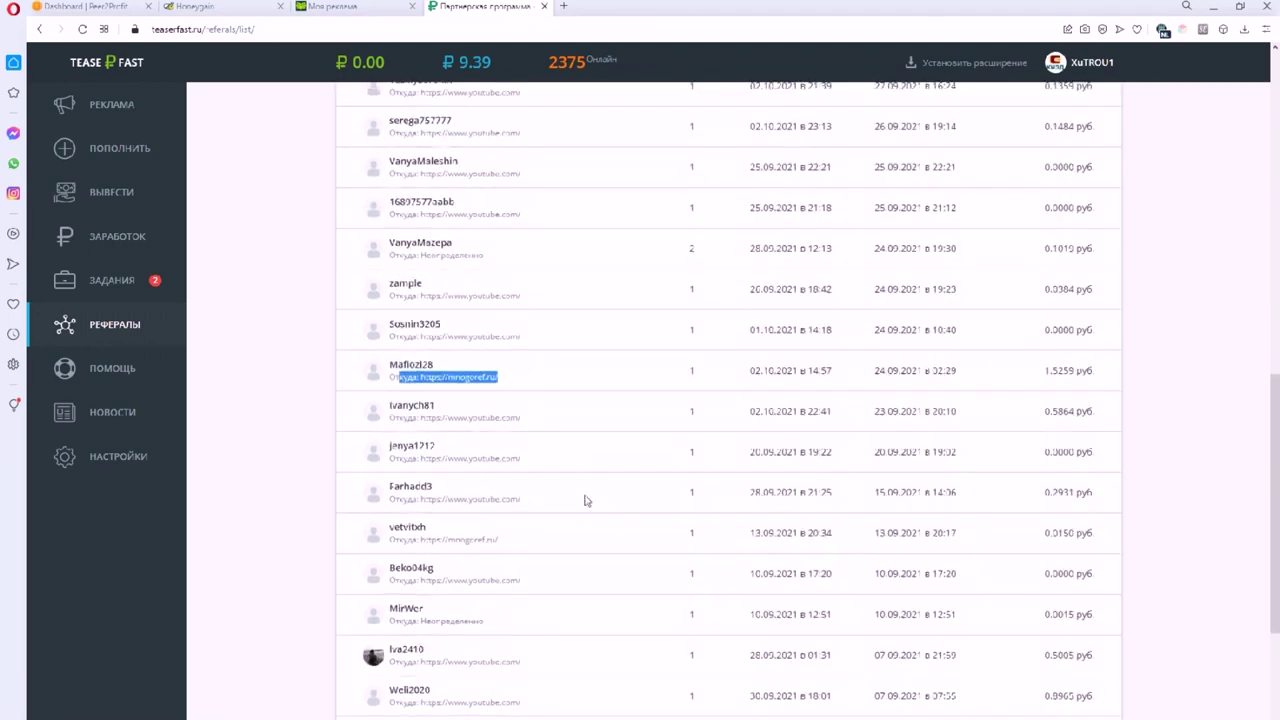
pyautogui.moveTo(498, 540); pyautogui.dragTo(388, 541)
pyautogui.scroll(6, 546, 474)
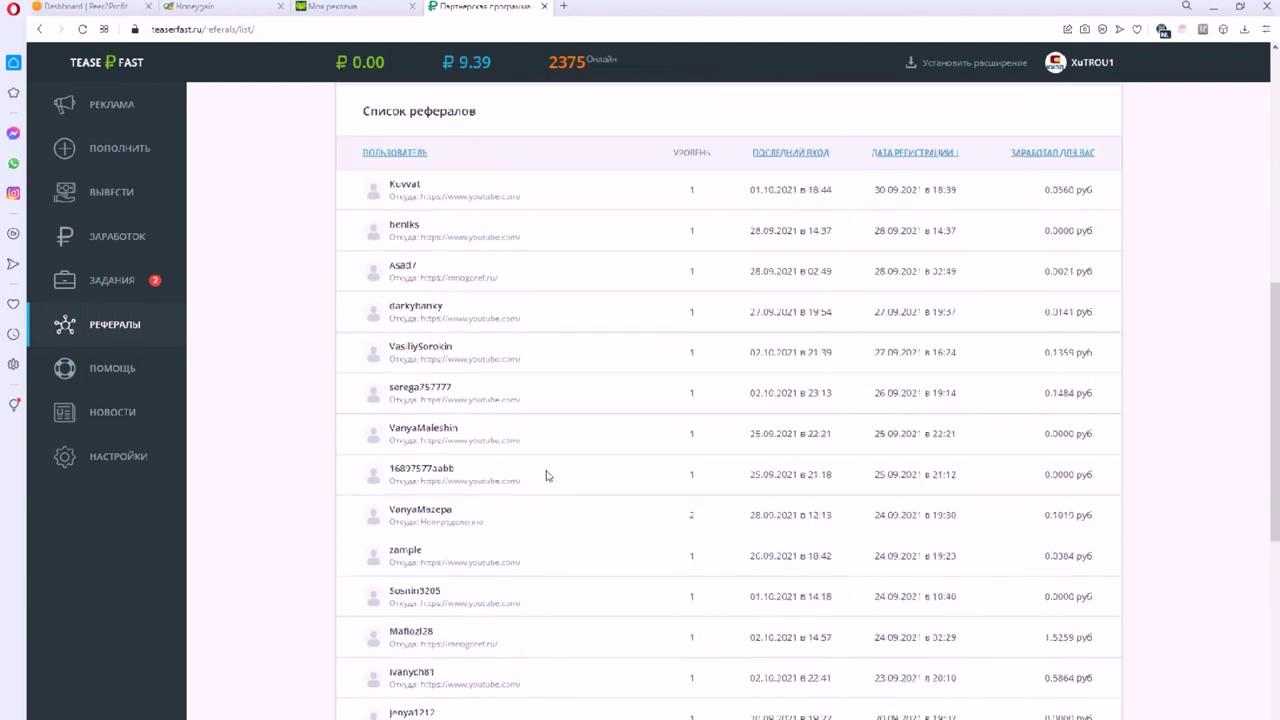
pyautogui.scroll(3, 541, 421)
# Review the ad's text, target link and title on MnogoRef's Моя реклама page, and open Просмотр рекламы.
pyautogui.click(368, 9)
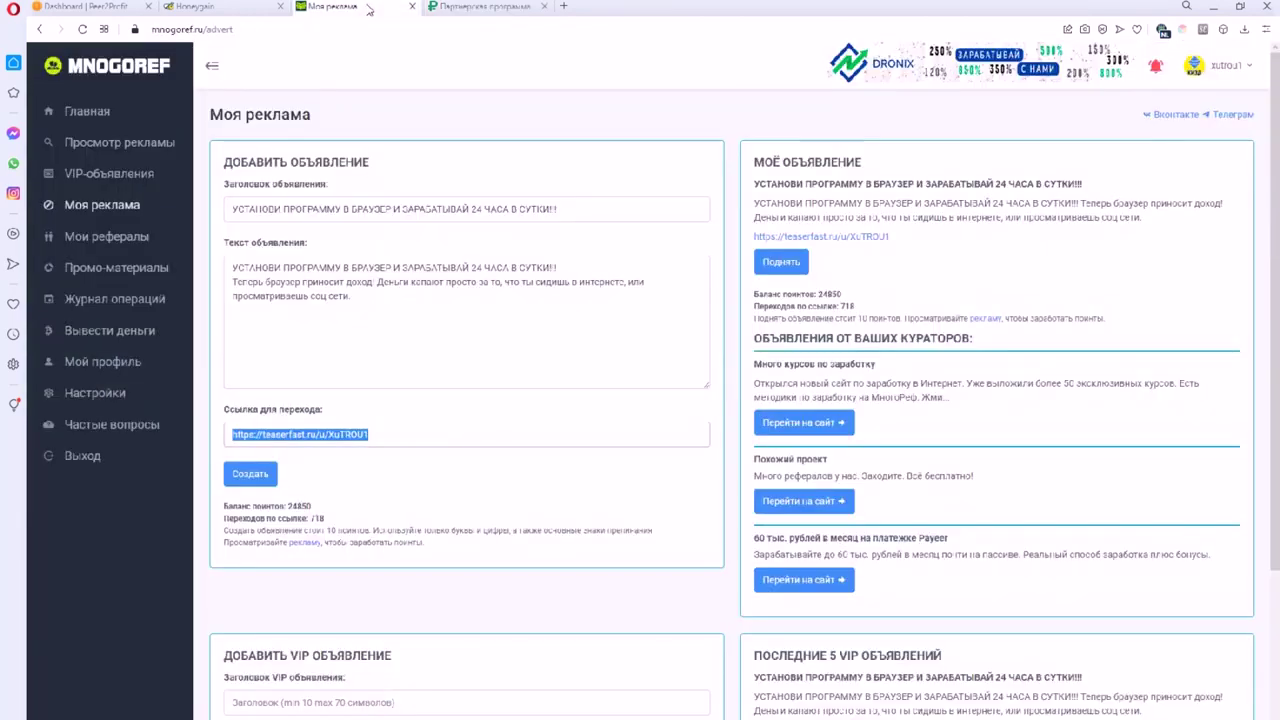
pyautogui.click(482, 443)
pyautogui.click(574, 206)
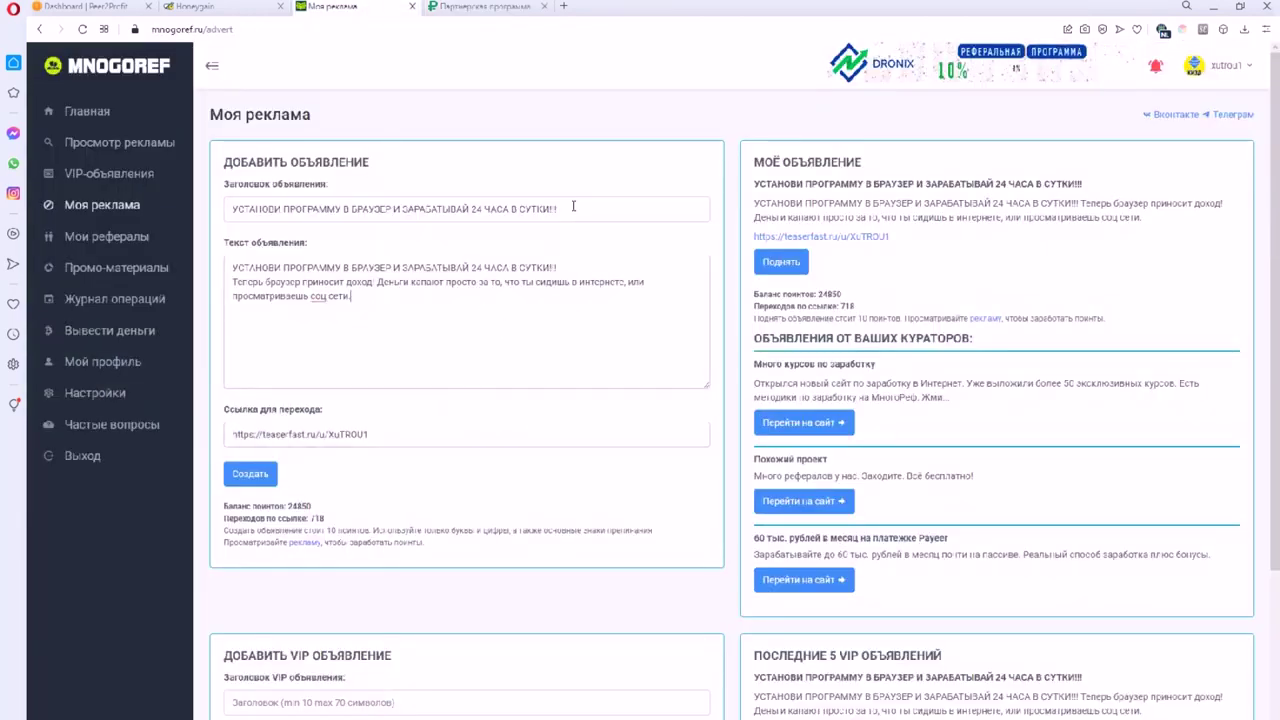
pyautogui.moveTo(384, 434); pyautogui.dragTo(210, 438)
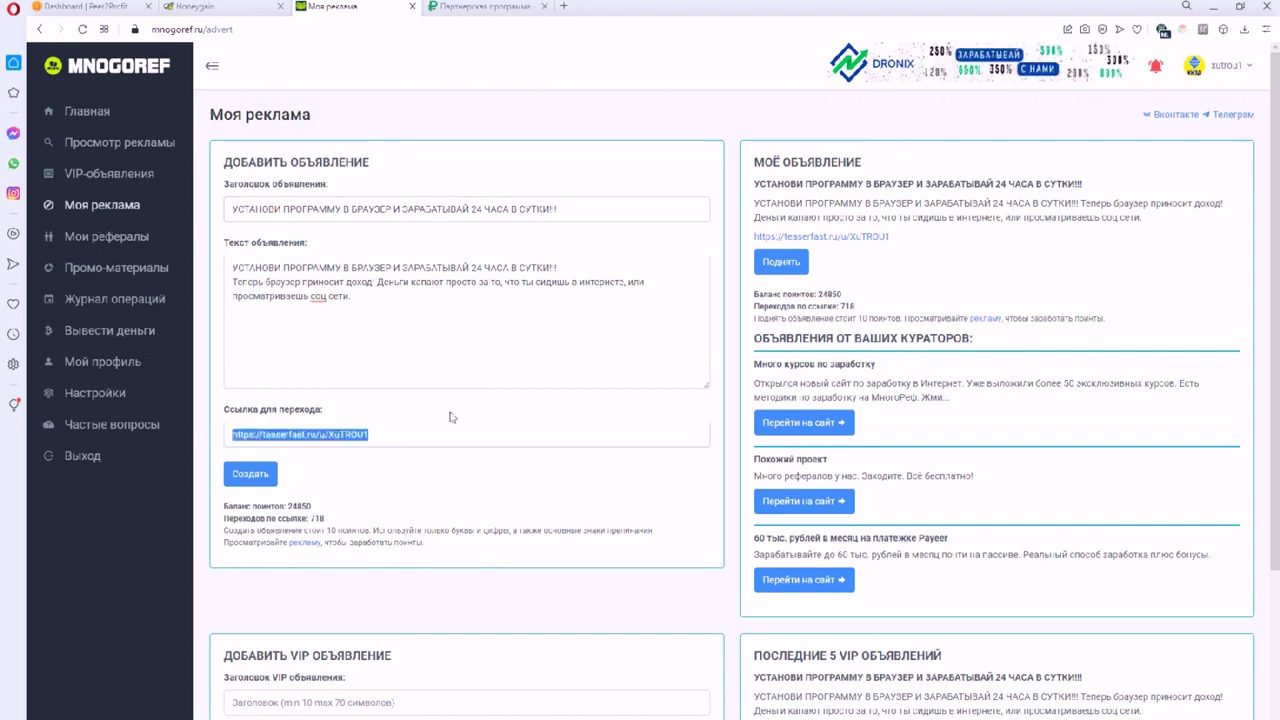
pyautogui.moveTo(411, 341); pyautogui.dragTo(226, 207)
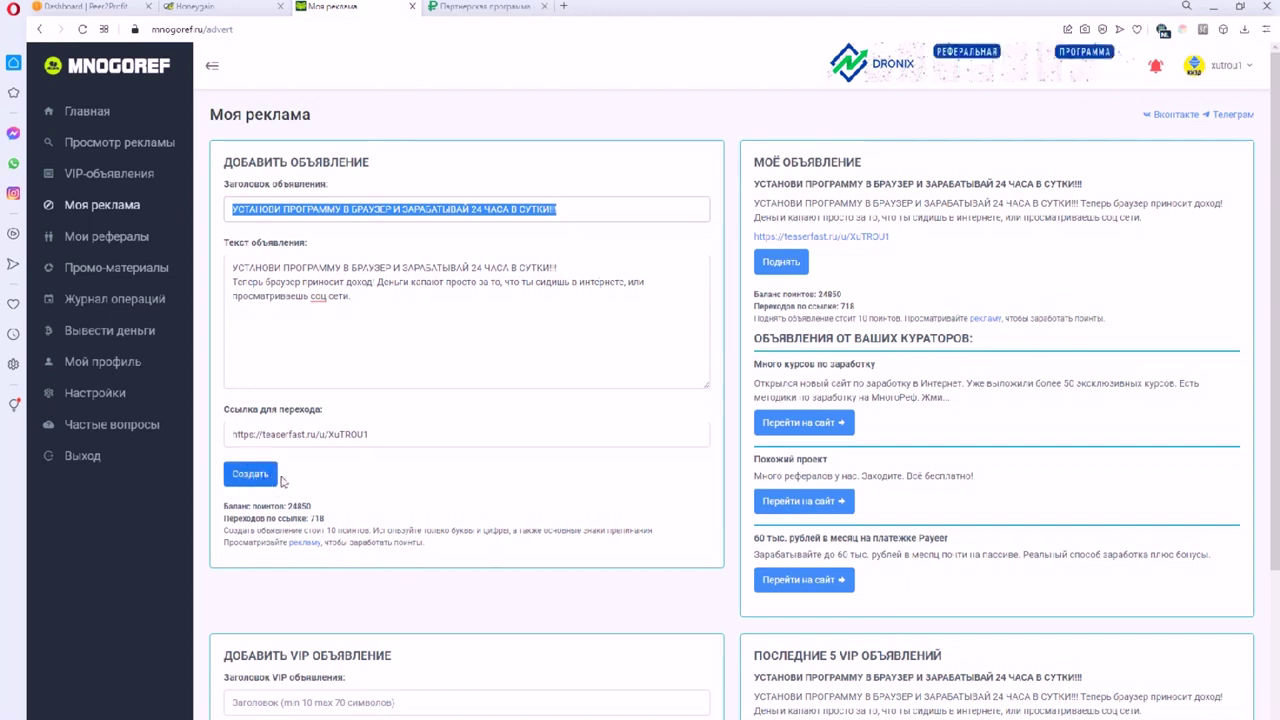
pyautogui.click(112, 146)
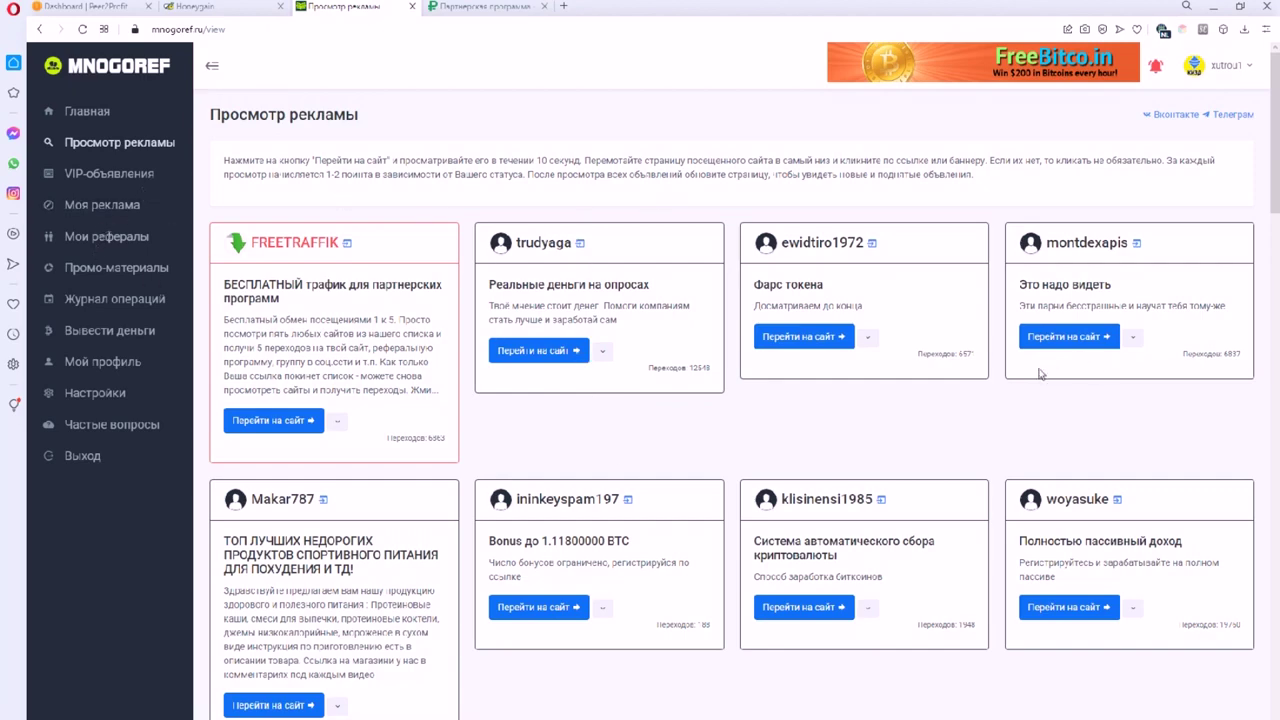
# Look through the TeaserFast referral list again and return to the partner programme overview with the referral links.
pyautogui.click(478, 7)
pyautogui.scroll(-3, 628, 508)
pyautogui.scroll(-5, 628, 508)
pyautogui.moveTo(516, 351); pyautogui.dragTo(480, 305)
pyautogui.click(571, 337)
pyautogui.scroll(10, 560, 330)
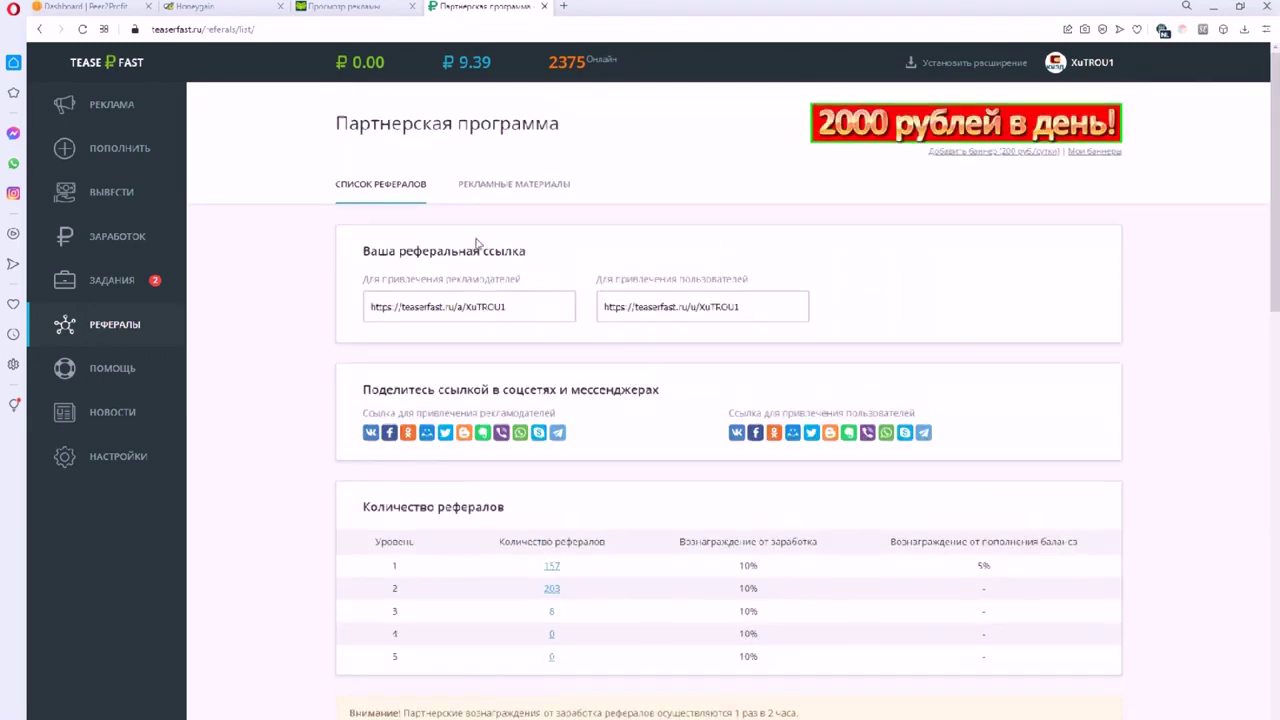
# Switch back to the MnogoRef site and open its Главная page.
pyautogui.click(372, 10)
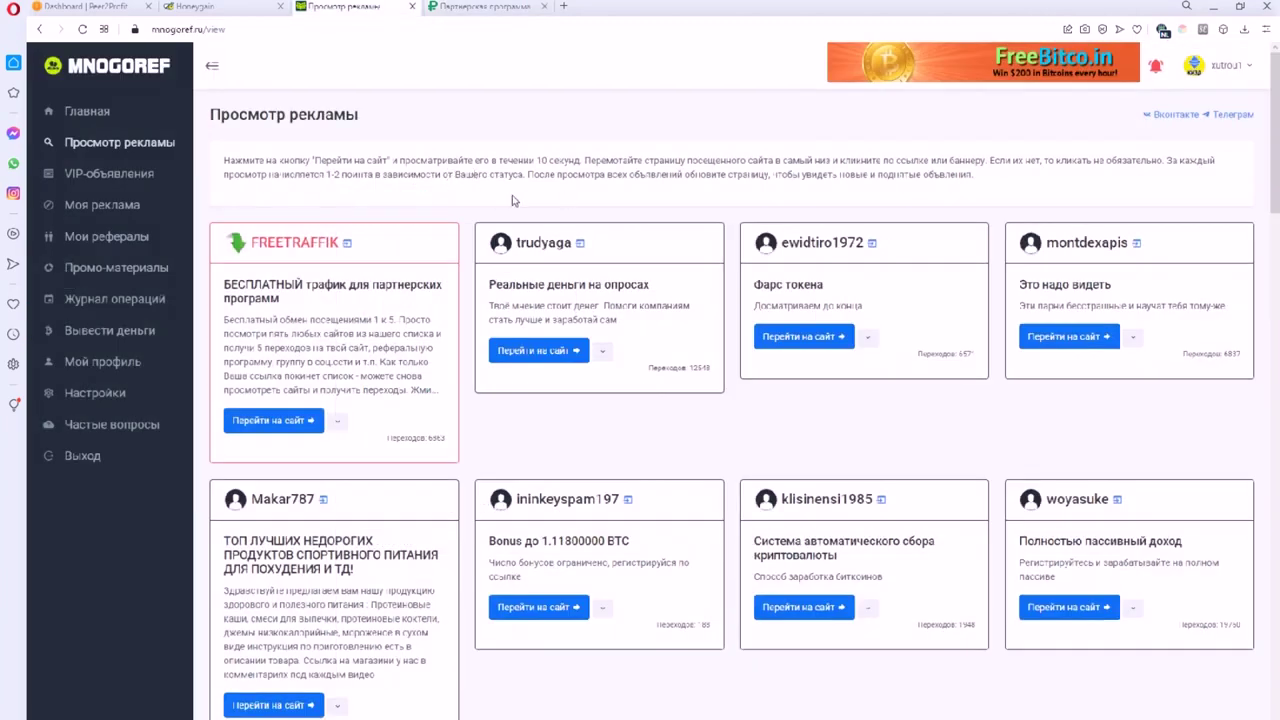
pyautogui.click(87, 111)
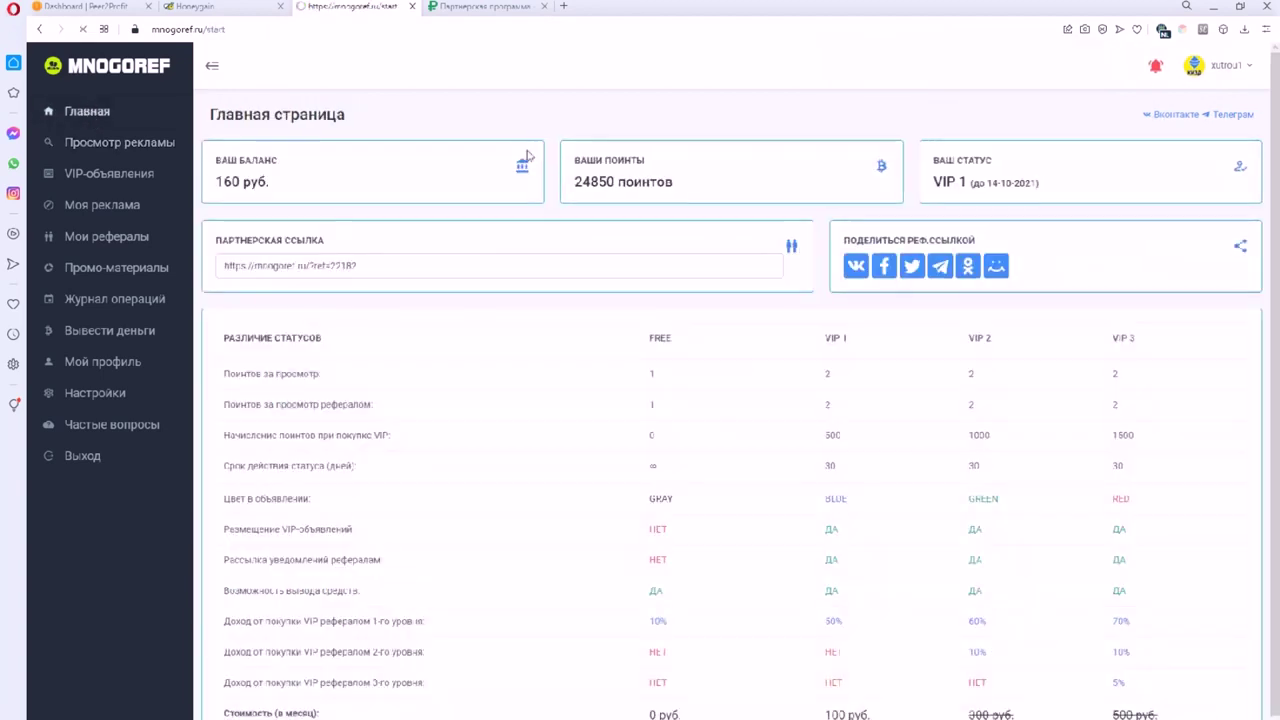
# Compare the FREE, VIP 1, VIP 2 and VIP 3 columns in the Различие статусов table, including VIP 1's ad colour.
pyautogui.scroll(-1, 482, 213)
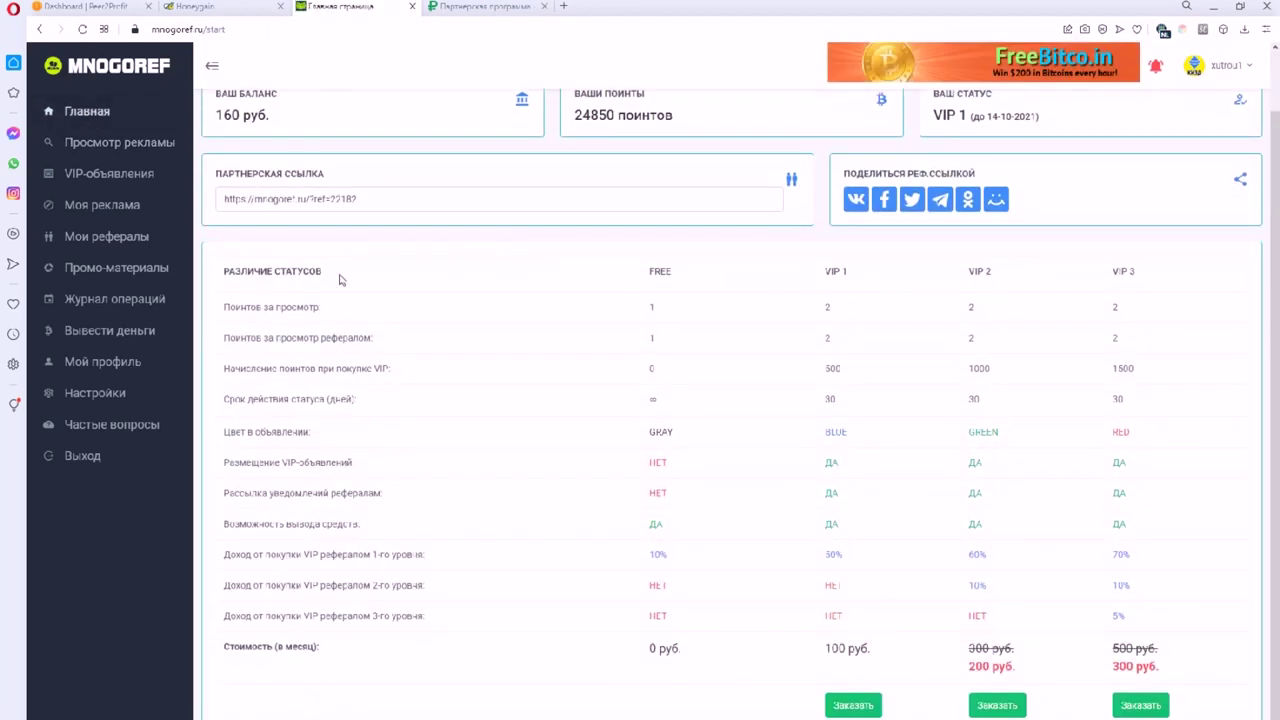
pyautogui.moveTo(227, 274); pyautogui.dragTo(1195, 275)
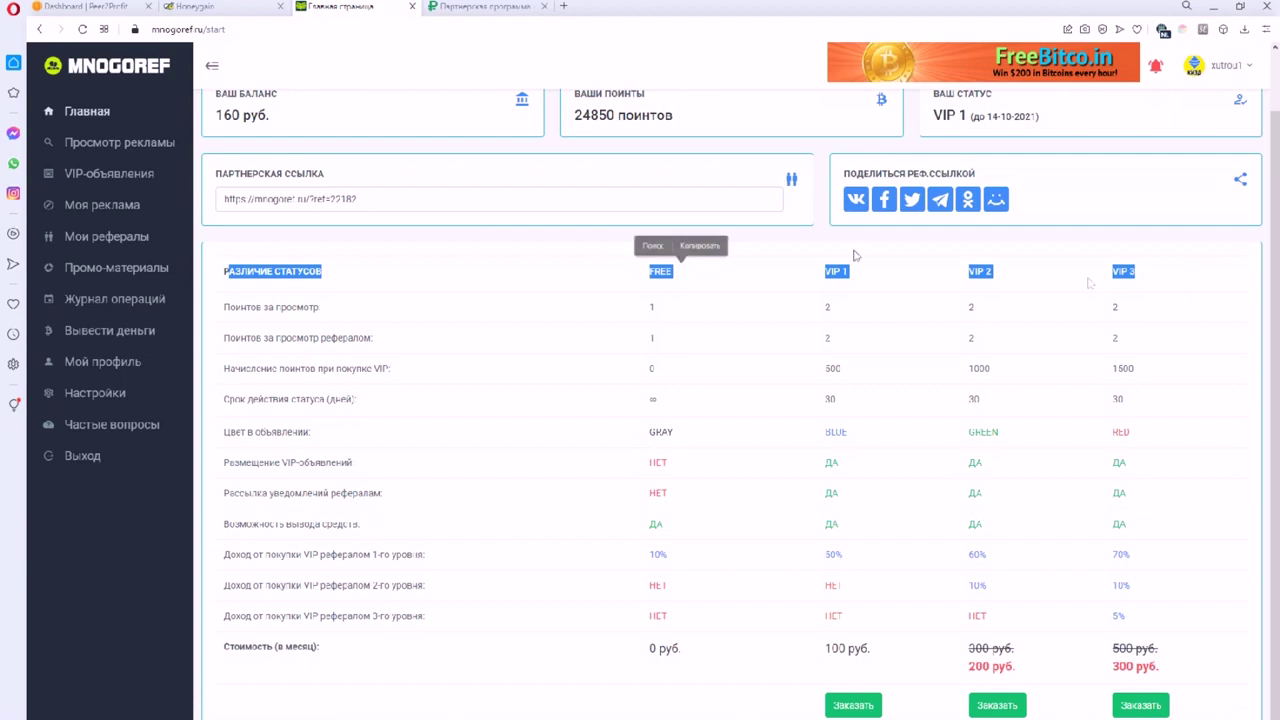
pyautogui.click(862, 278)
pyautogui.scroll(-1, 880, 471)
pyautogui.moveTo(628, 263); pyautogui.dragTo(682, 650)
pyautogui.click(673, 677)
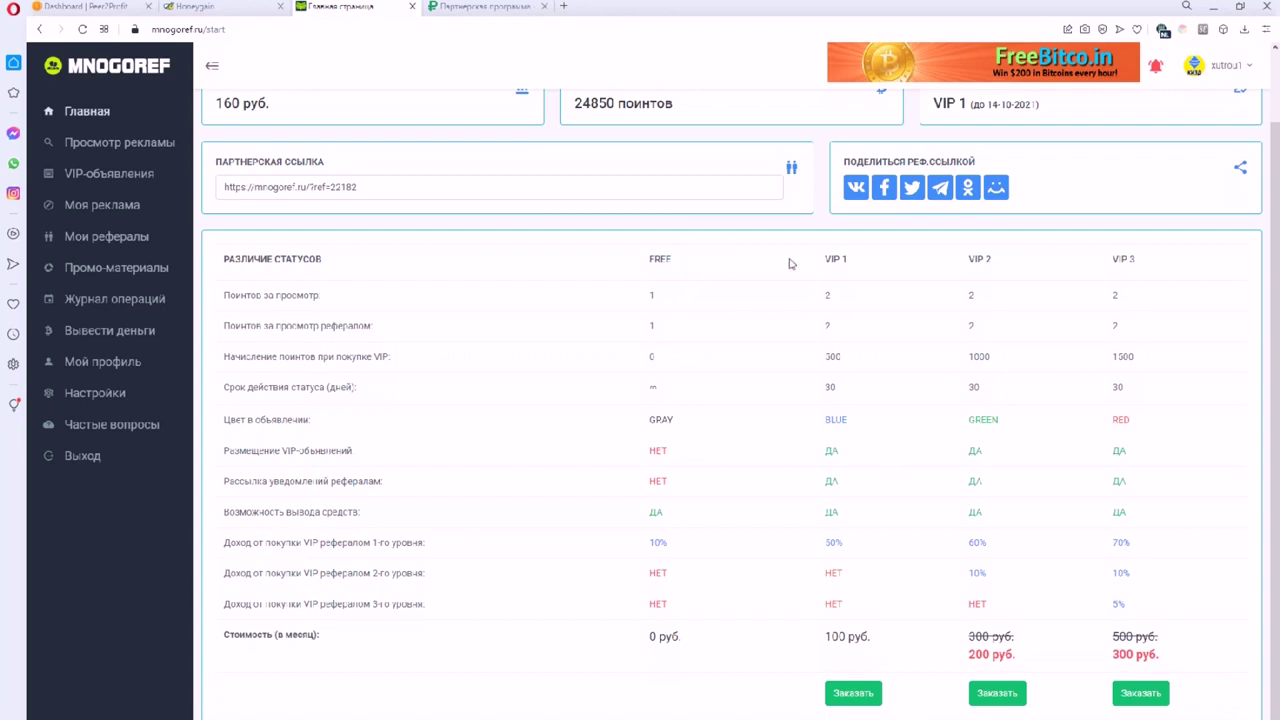
pyautogui.moveTo(826, 264); pyautogui.dragTo(1163, 267)
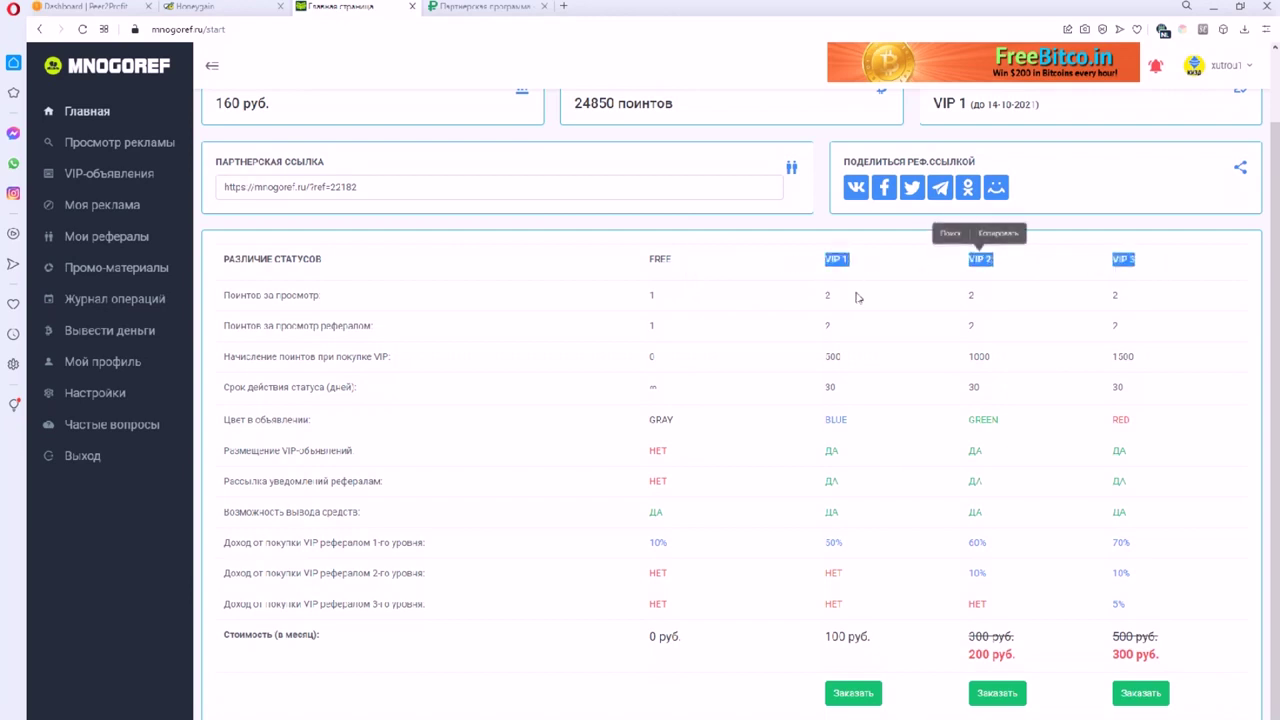
pyautogui.click(768, 285)
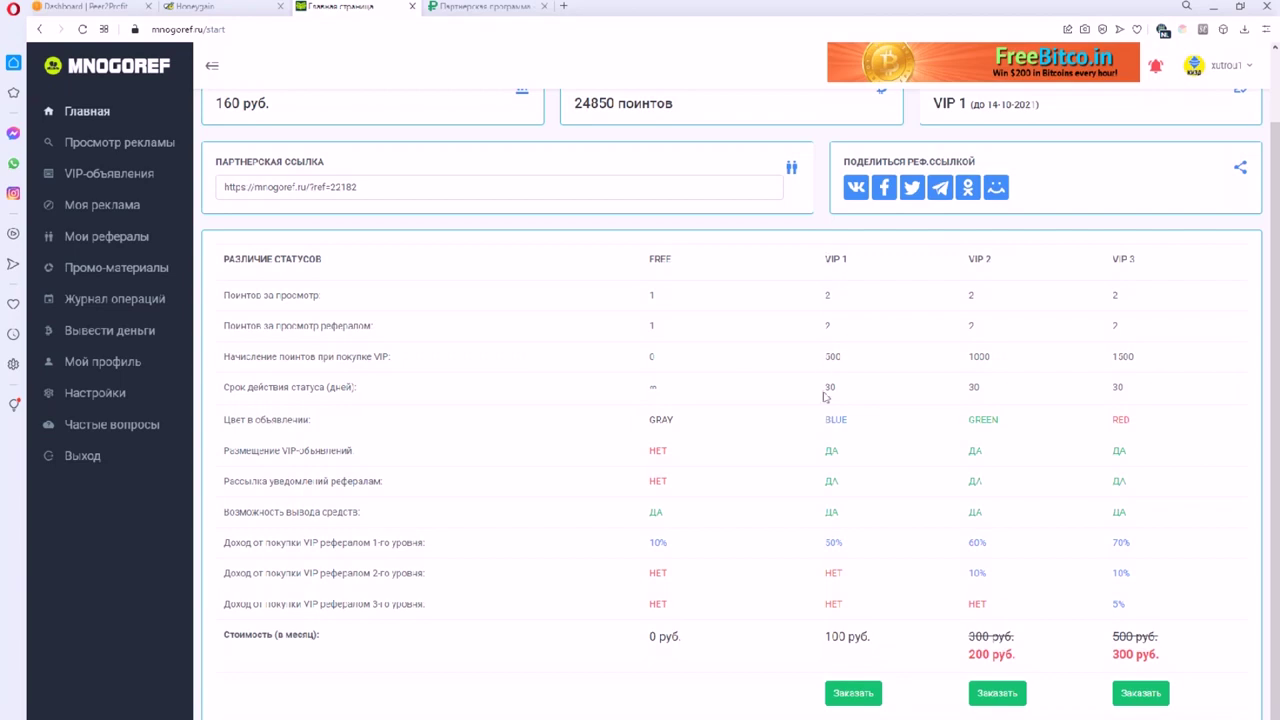
pyautogui.moveTo(829, 422); pyautogui.dragTo(858, 424)
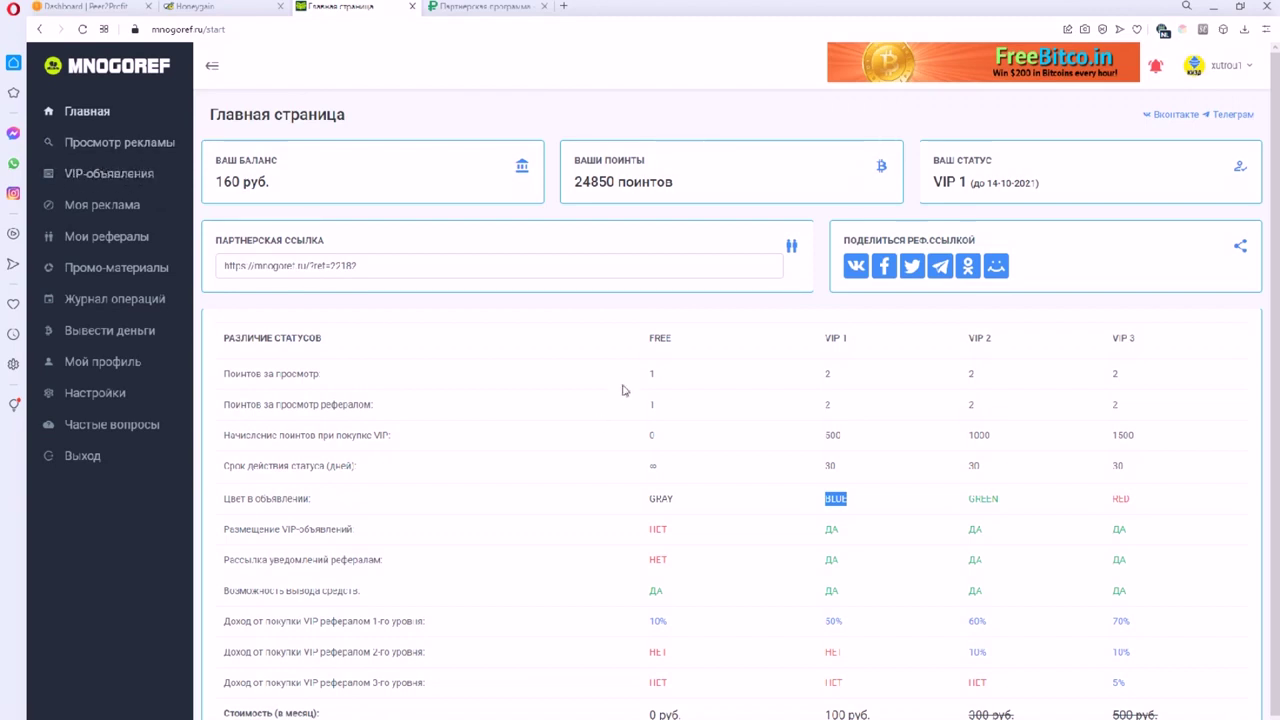
# Open Просмотр рекламы, then browse the advertisements on the VIP-объявления page.
pyautogui.click(113, 142)
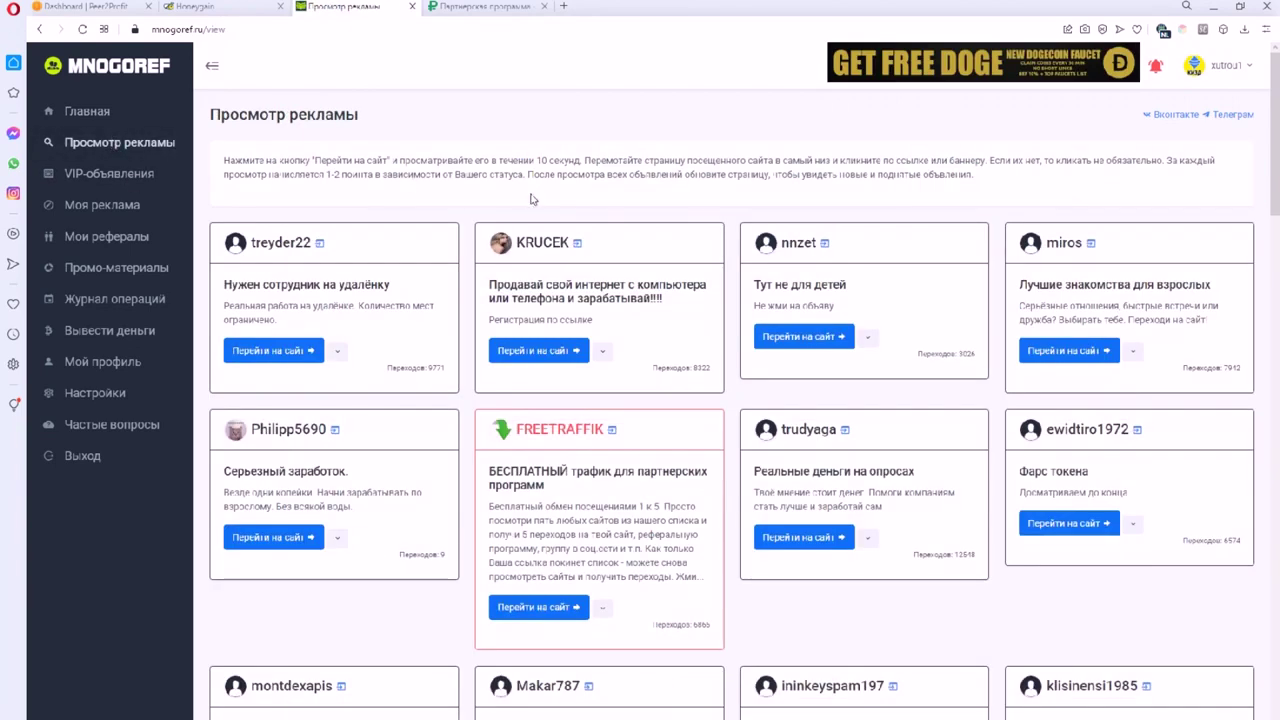
pyautogui.click(112, 175)
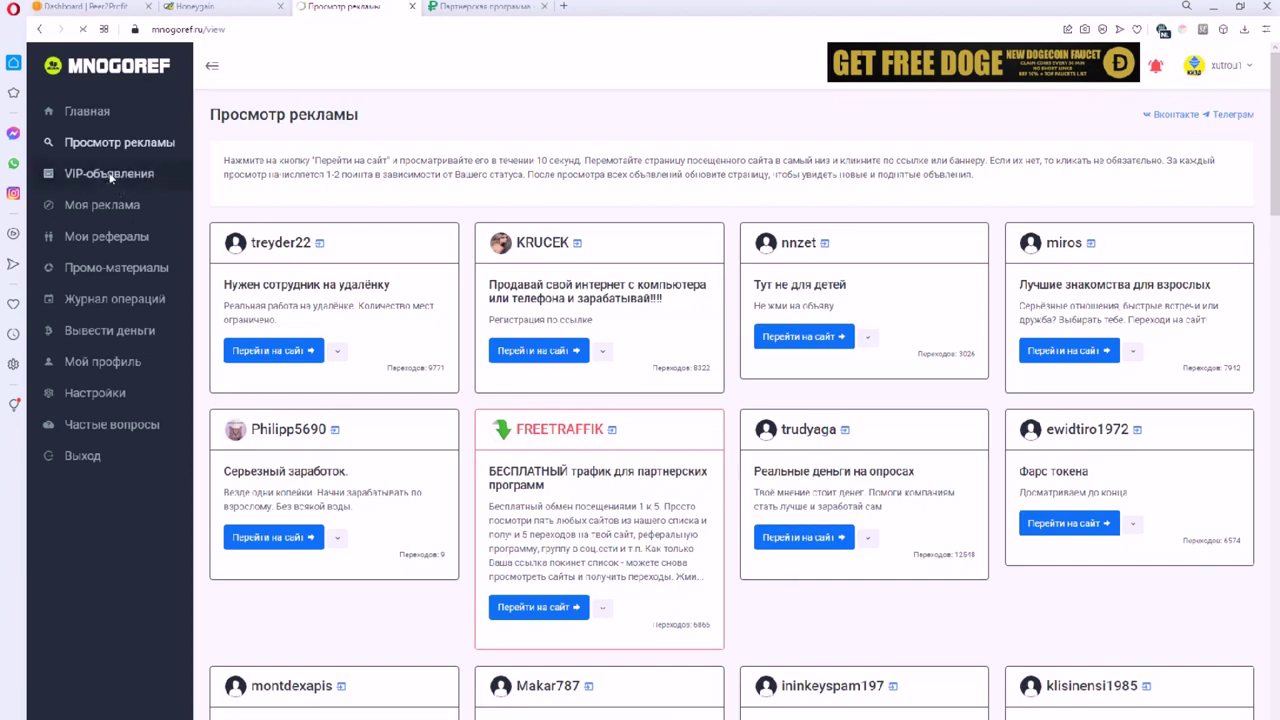
pyautogui.scroll(-3, 790, 300)
pyautogui.scroll(3, 790, 300)
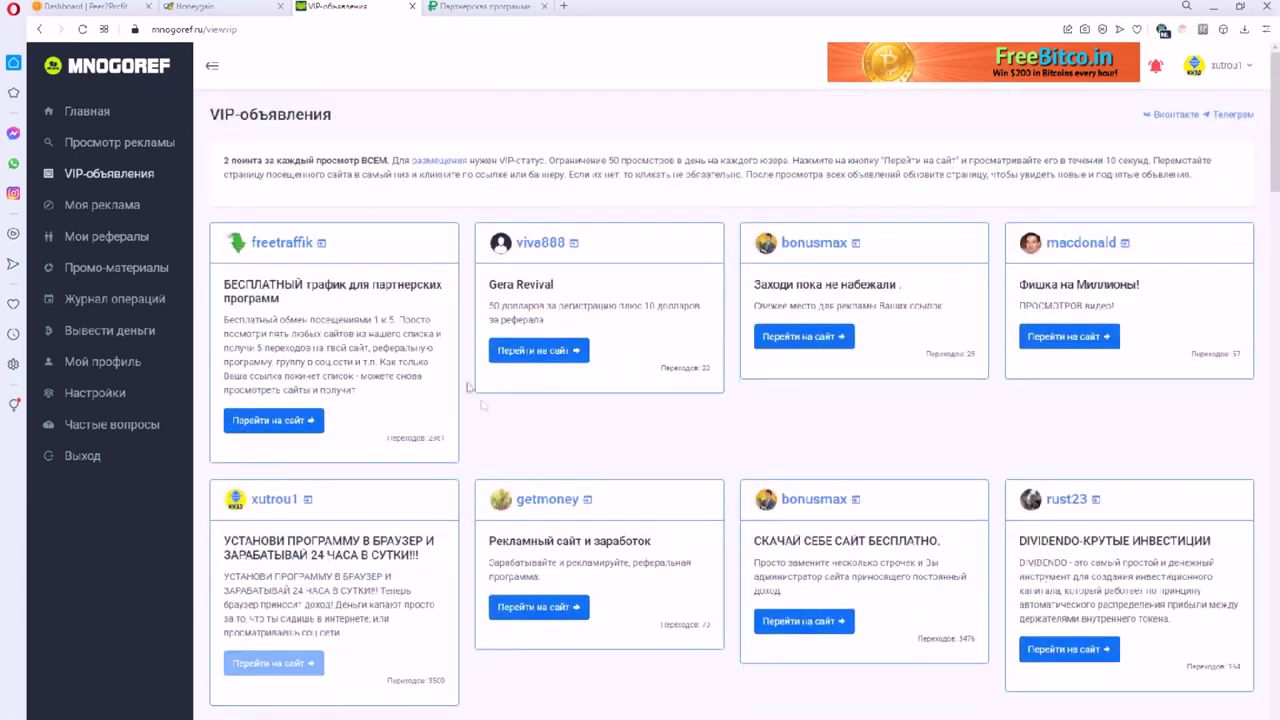
# Open Моя реклама and check the link visit counts of the regular ad and the latest VIP ad.
pyautogui.click(95, 208)
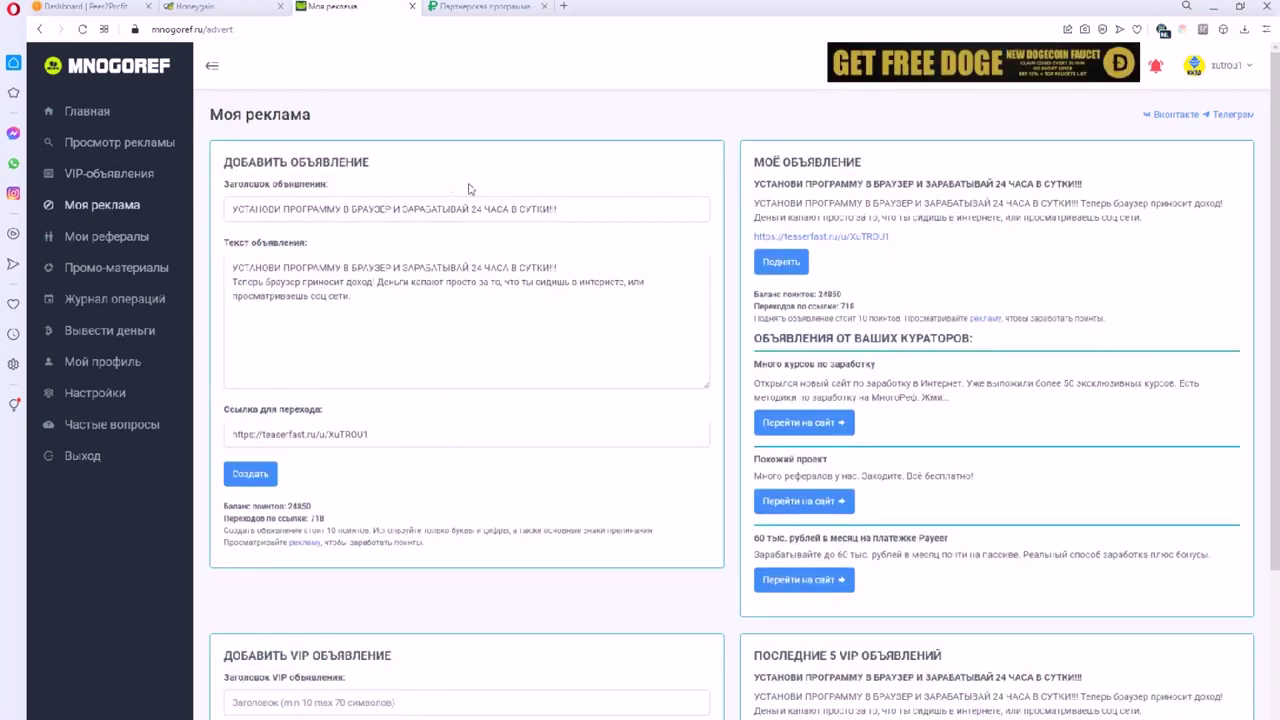
pyautogui.moveTo(748, 172); pyautogui.dragTo(913, 163)
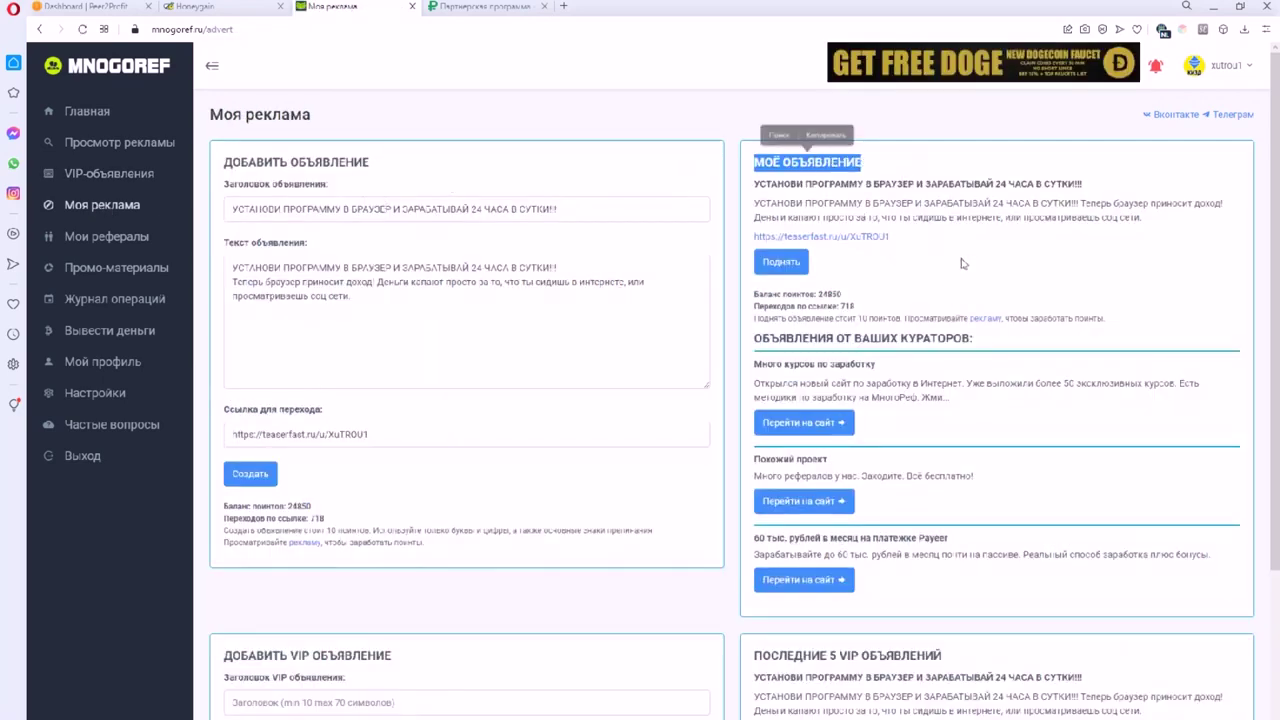
pyautogui.click(955, 274)
pyautogui.moveTo(841, 306); pyautogui.dragTo(855, 306)
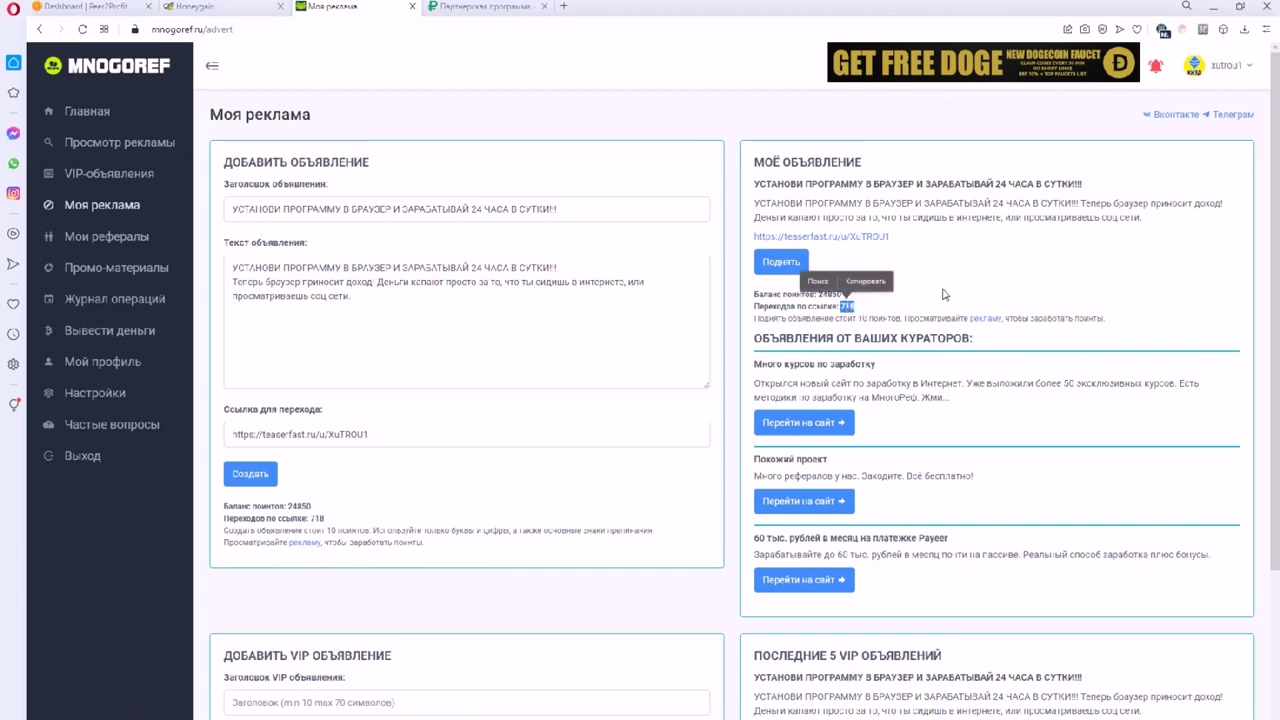
pyautogui.scroll(-2, 856, 472)
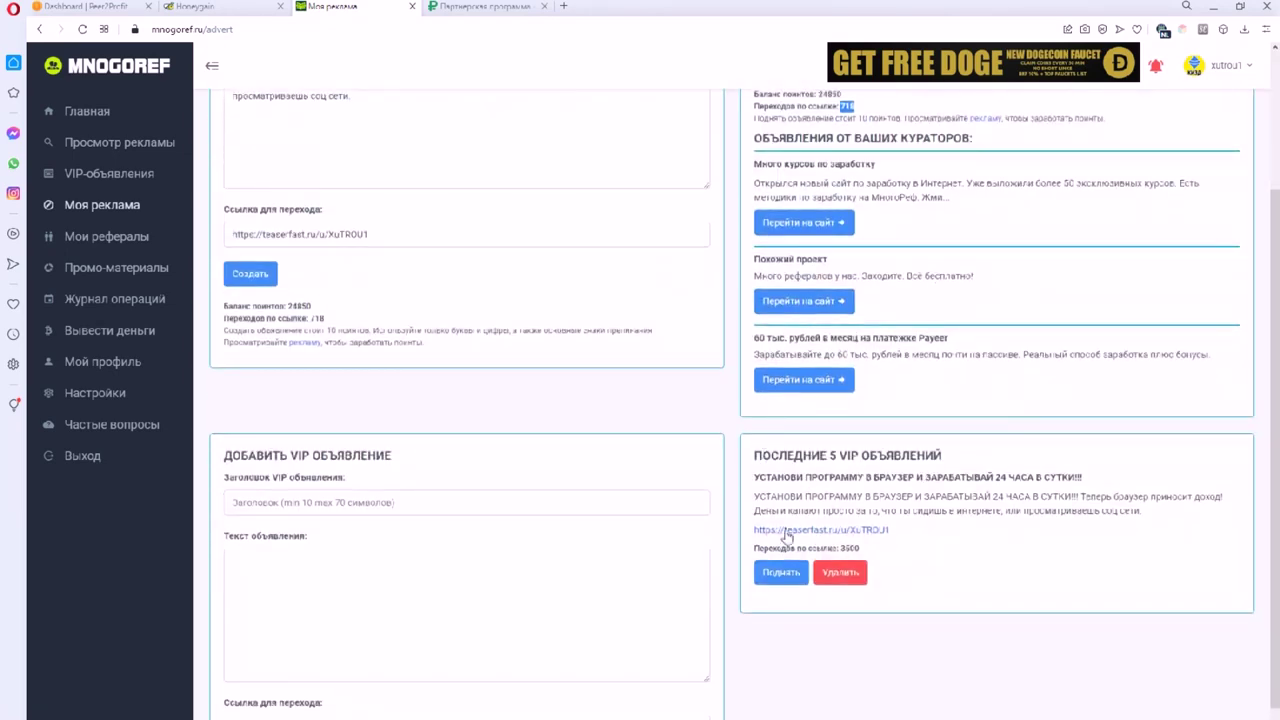
pyautogui.moveTo(862, 550); pyautogui.dragTo(839, 550)
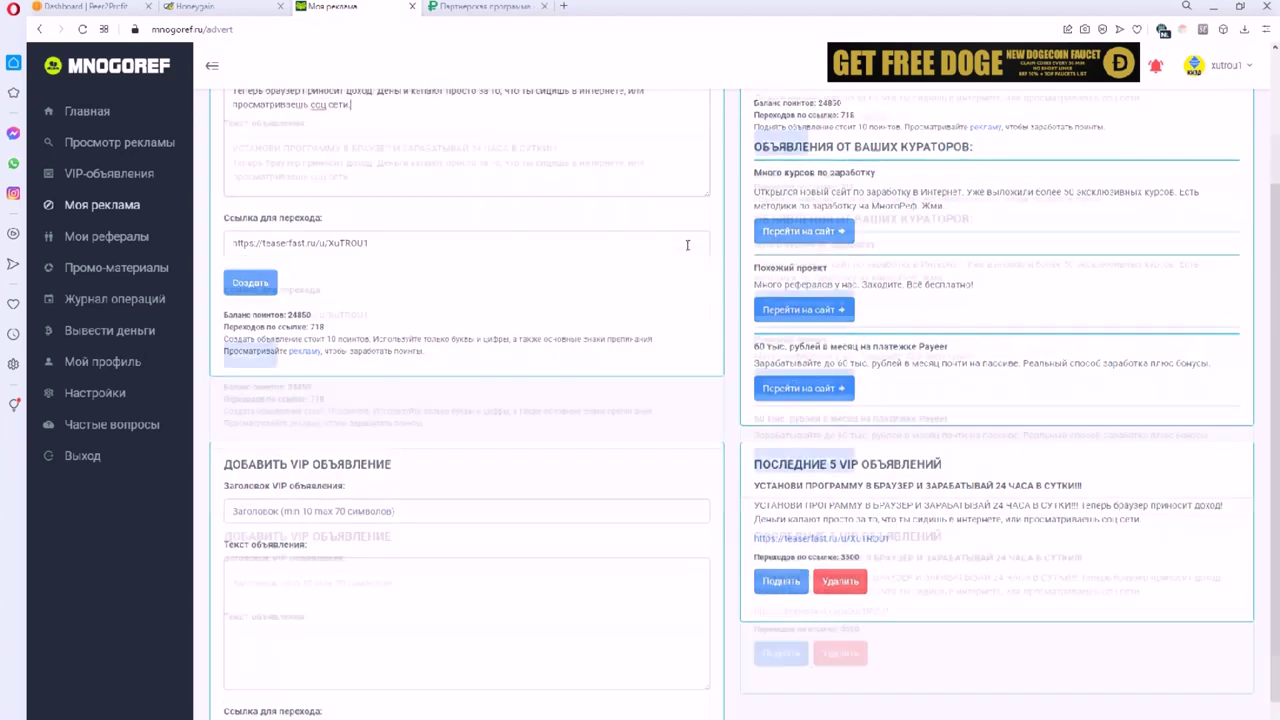
pyautogui.scroll(2, 687, 244)
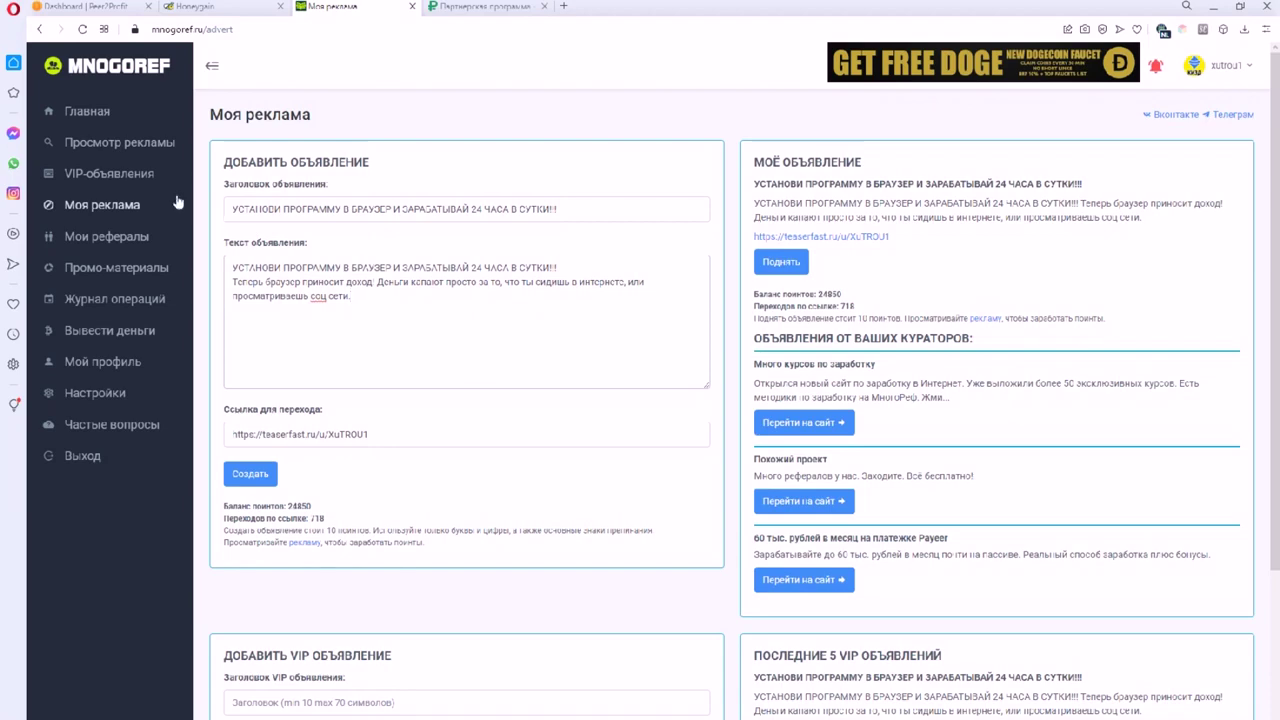
# Return to Главная and review VIP 1's purchase points, plus the status duration and ad colour for all VIP levels.
pyautogui.click(88, 111)
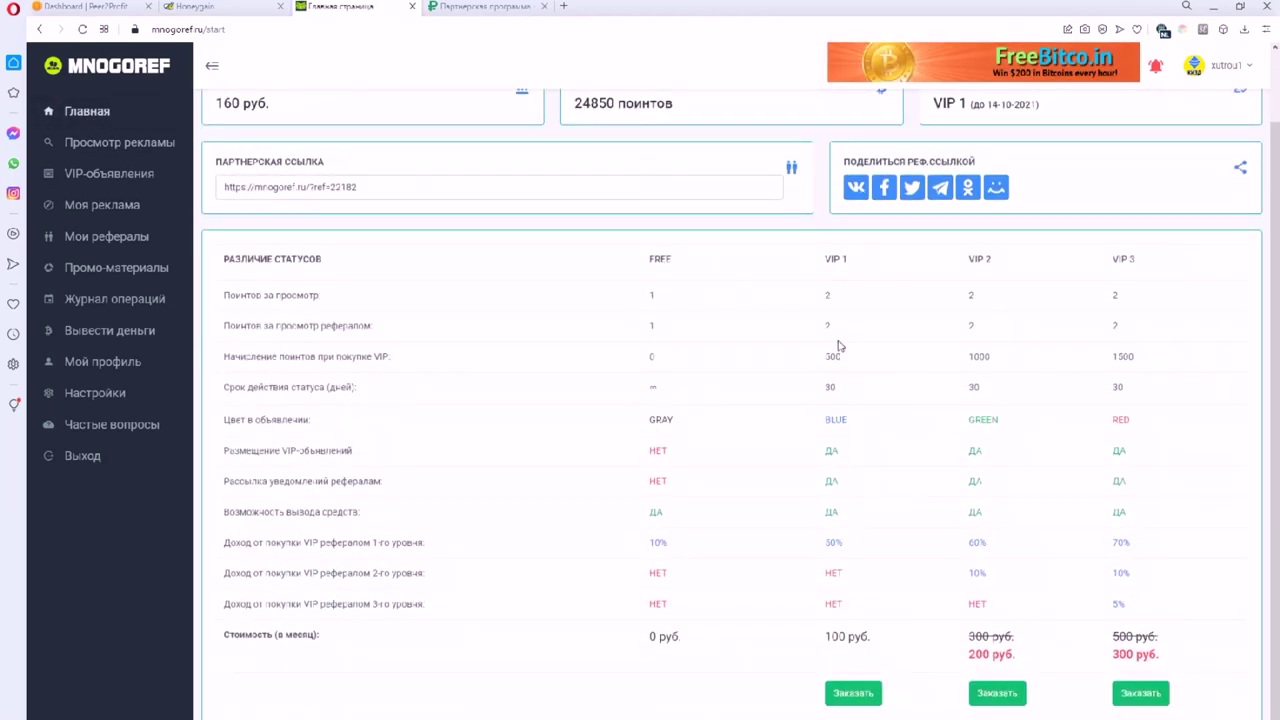
pyautogui.moveTo(841, 265); pyautogui.dragTo(848, 265)
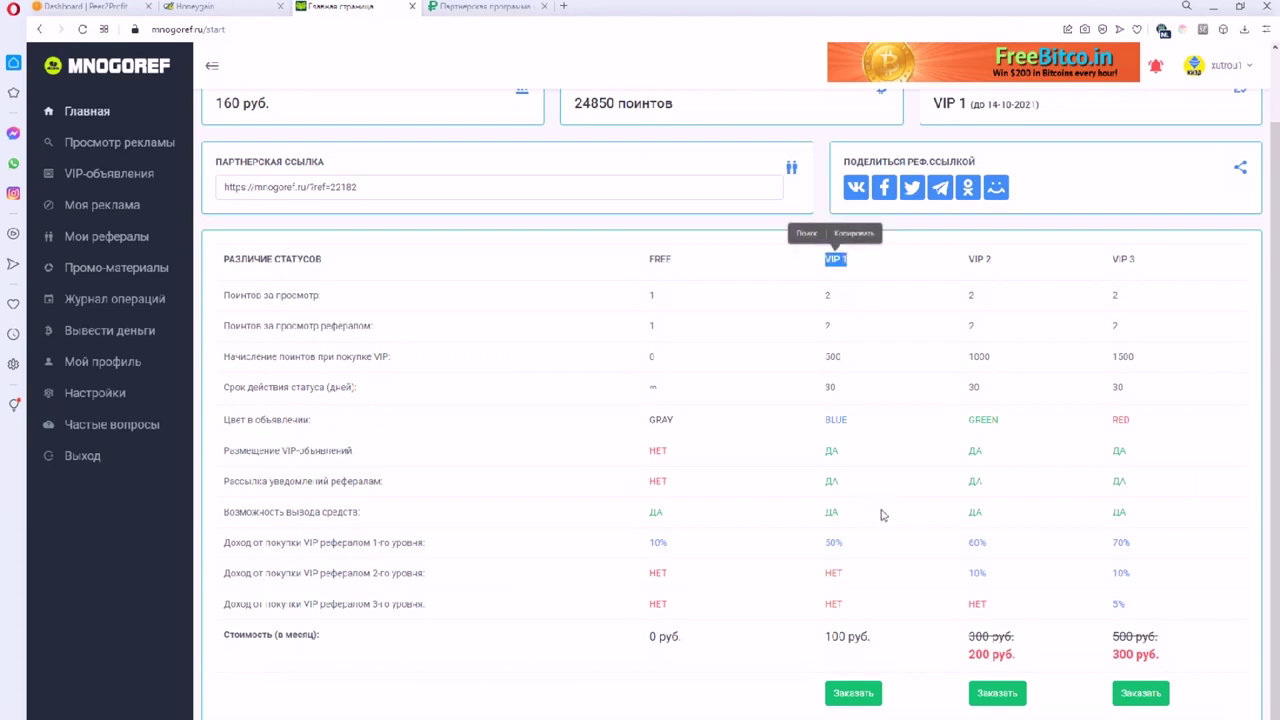
pyautogui.click(826, 366)
pyautogui.moveTo(826, 366); pyautogui.dragTo(849, 363)
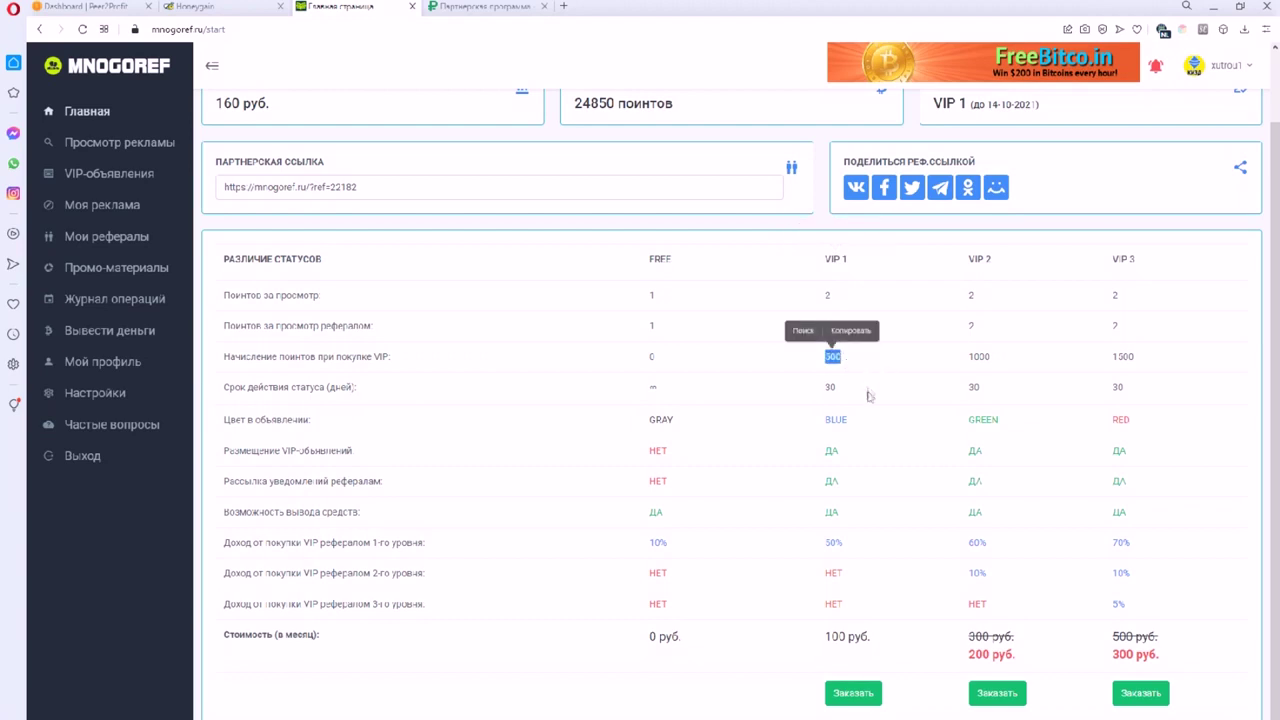
pyautogui.moveTo(822, 388); pyautogui.dragTo(1215, 395)
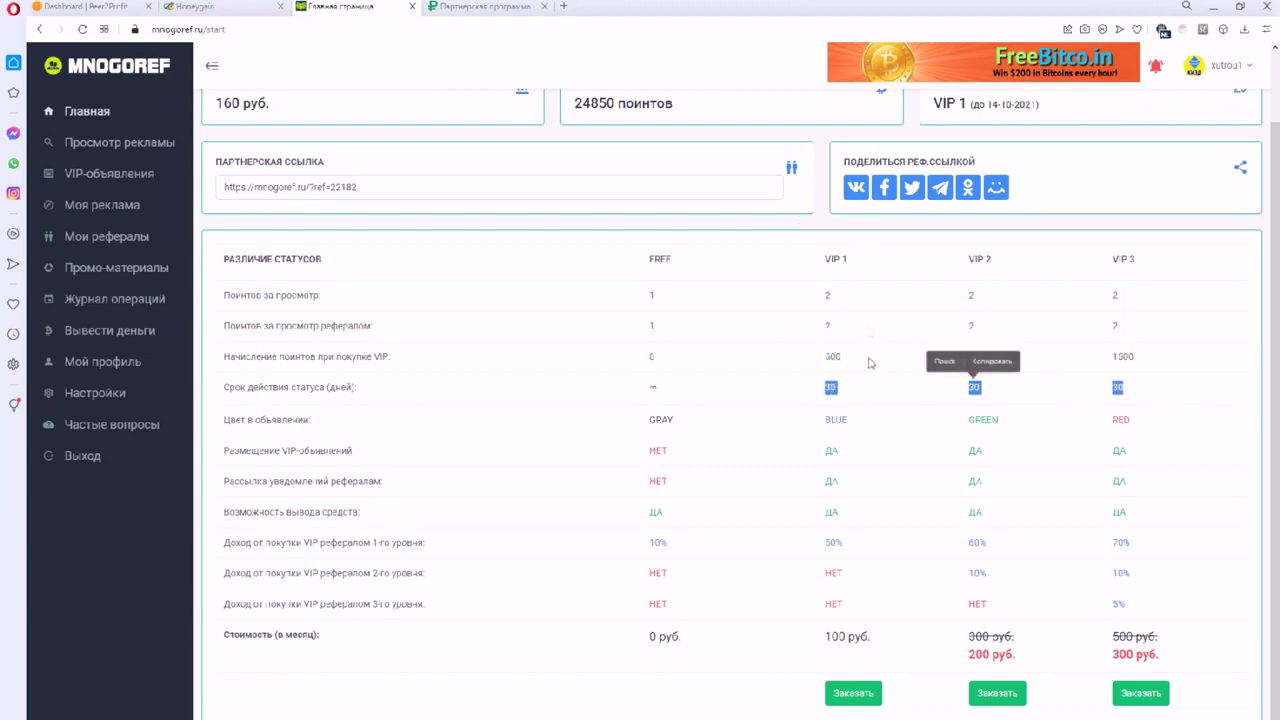
pyautogui.moveTo(826, 420); pyautogui.dragTo(1208, 438)
pyautogui.click(950, 430)
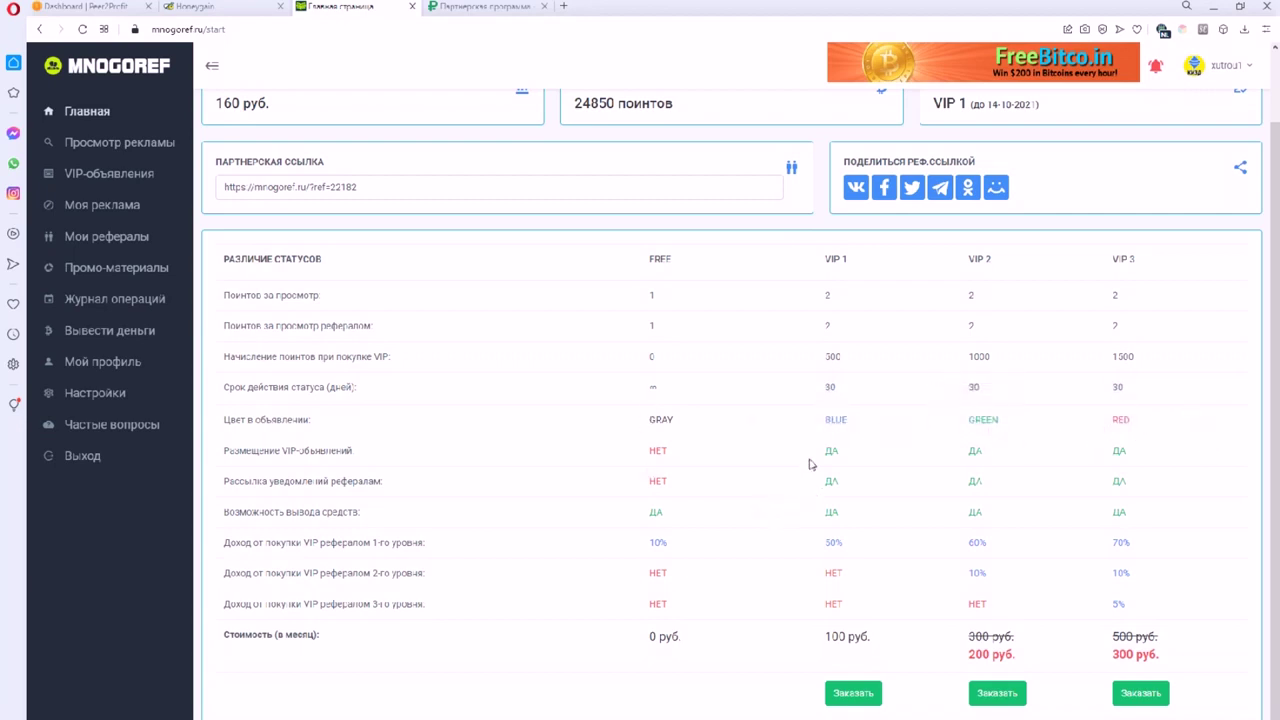
# Examine the VIP ad placement, referral mailing and withdrawal rows, and VIP 1's income from first-level referrals' VIP purchases.
pyautogui.moveTo(829, 449); pyautogui.dragTo(1149, 517)
pyautogui.click(1018, 521)
pyautogui.moveTo(829, 258); pyautogui.dragTo(863, 261)
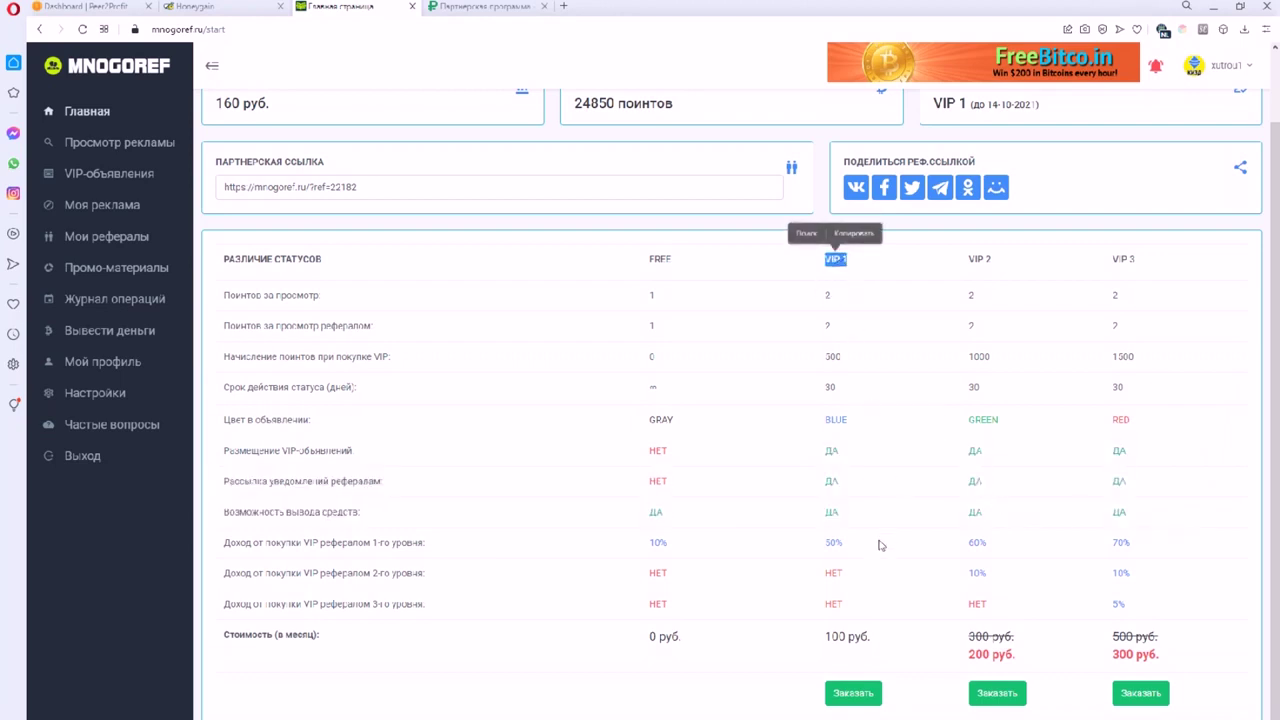
pyautogui.moveTo(826, 543); pyautogui.dragTo(847, 545)
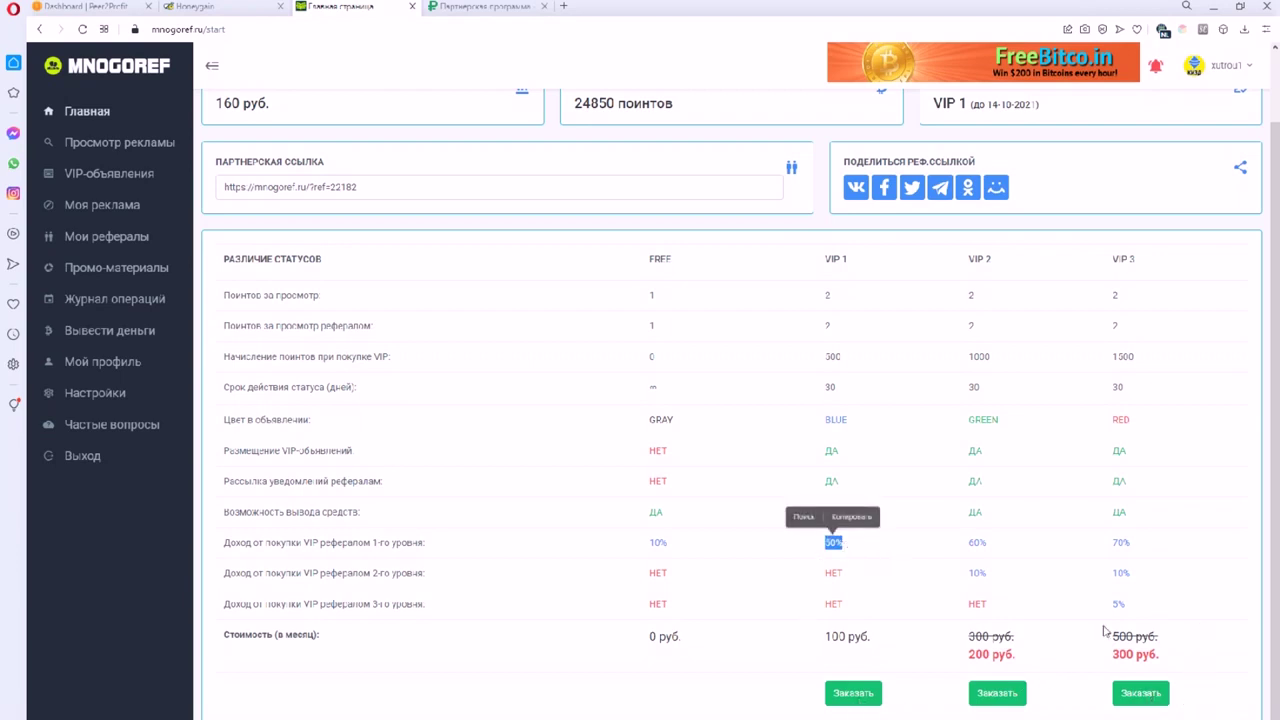
pyautogui.click(791, 420)
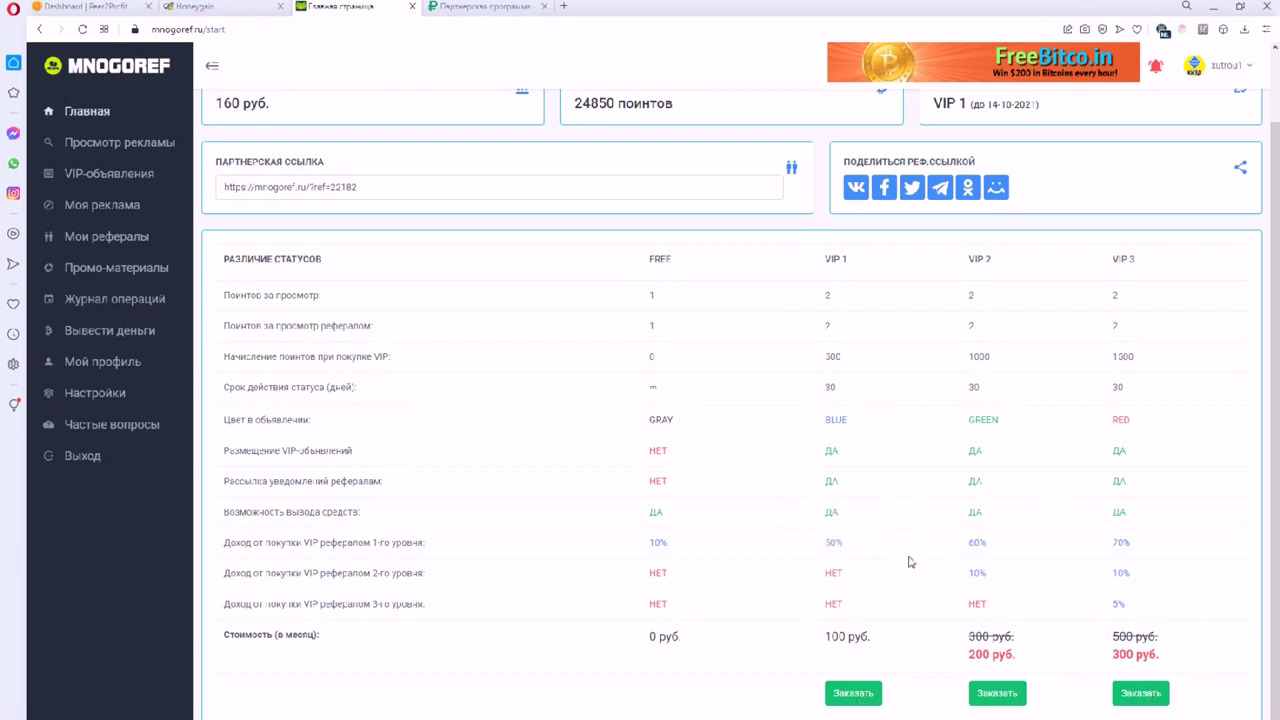
pyautogui.scroll(1, 742, 470)
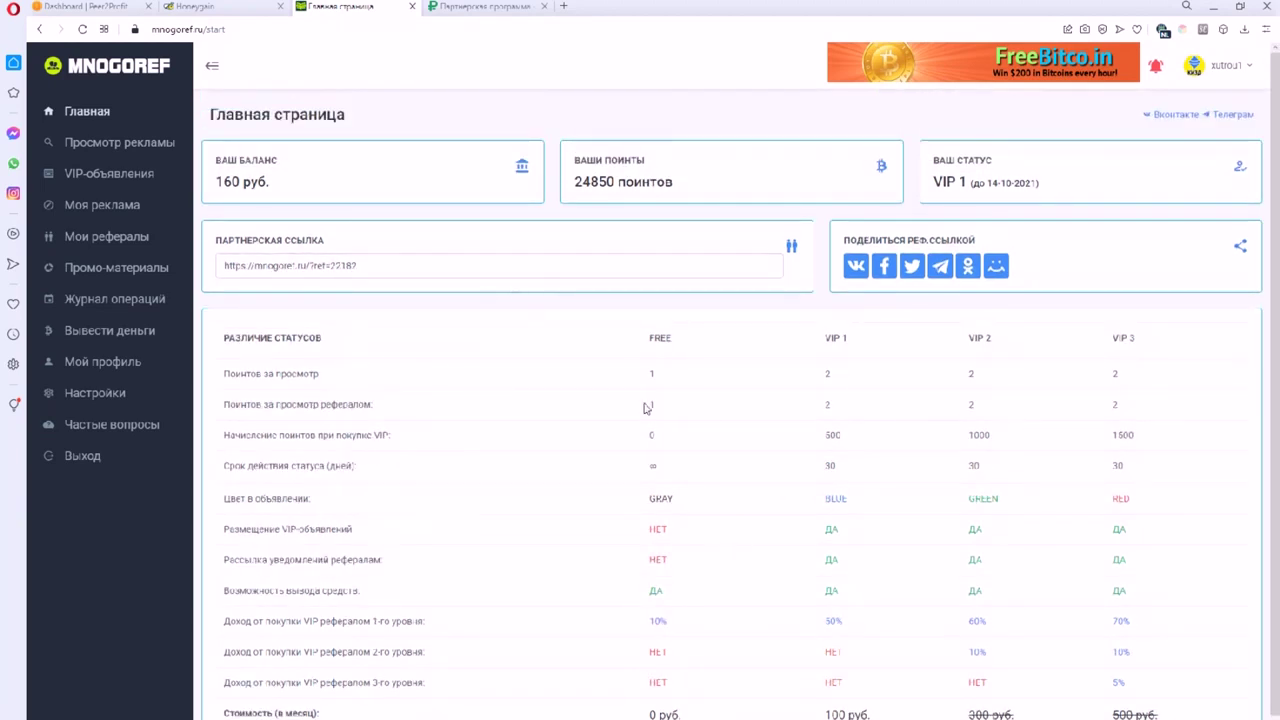
# Open Мои рефералы and check the numbers of first-level and second-level referrals.
pyautogui.click(114, 243)
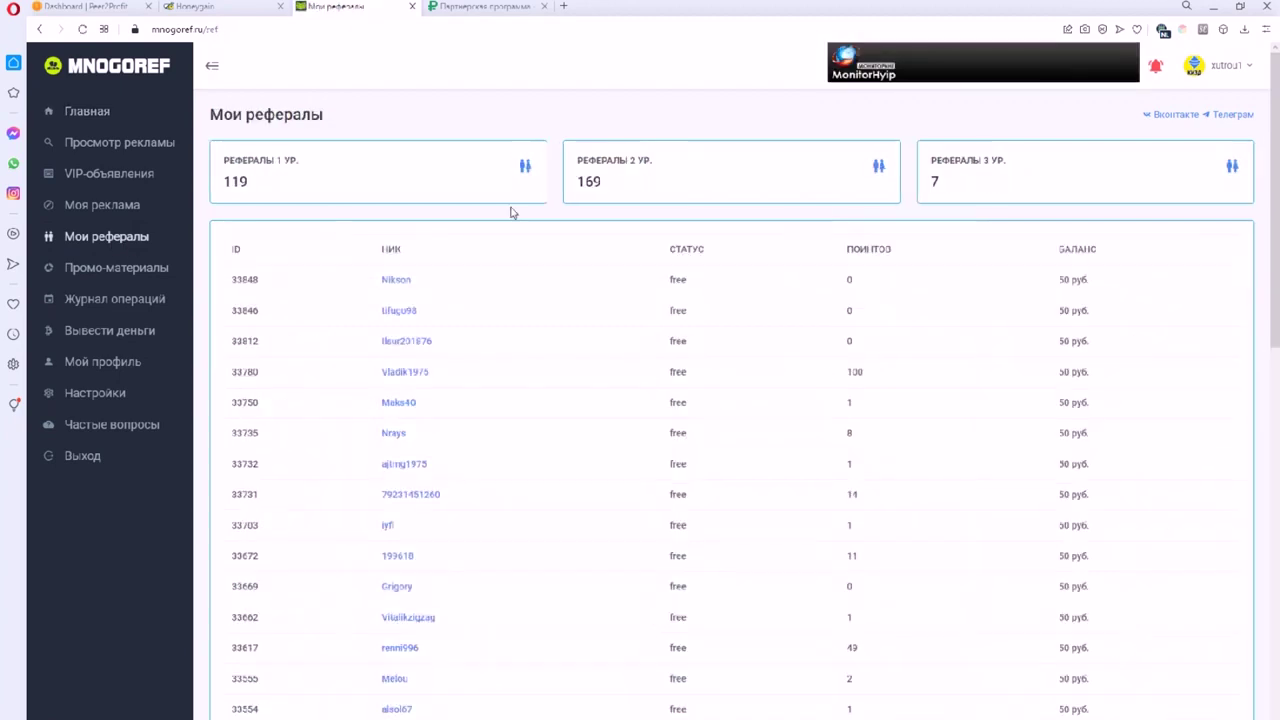
pyautogui.moveTo(287, 190); pyautogui.dragTo(213, 185)
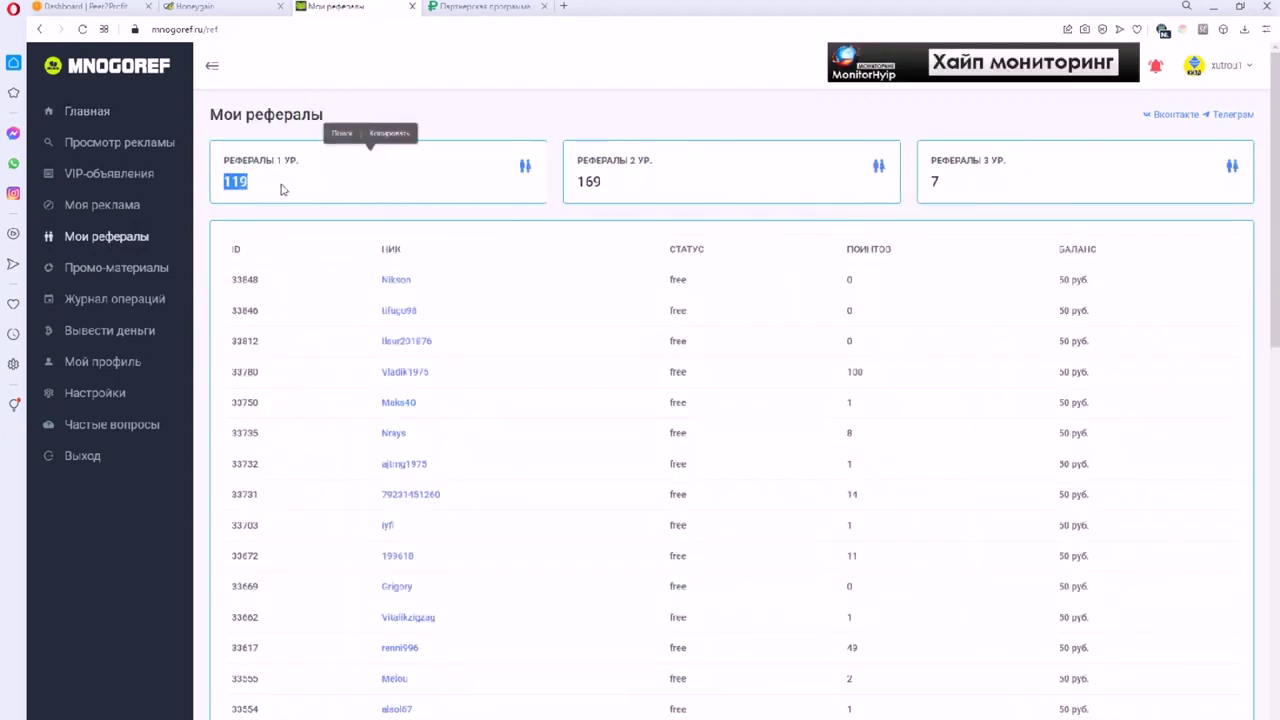
pyautogui.moveTo(570, 200); pyautogui.dragTo(695, 200)
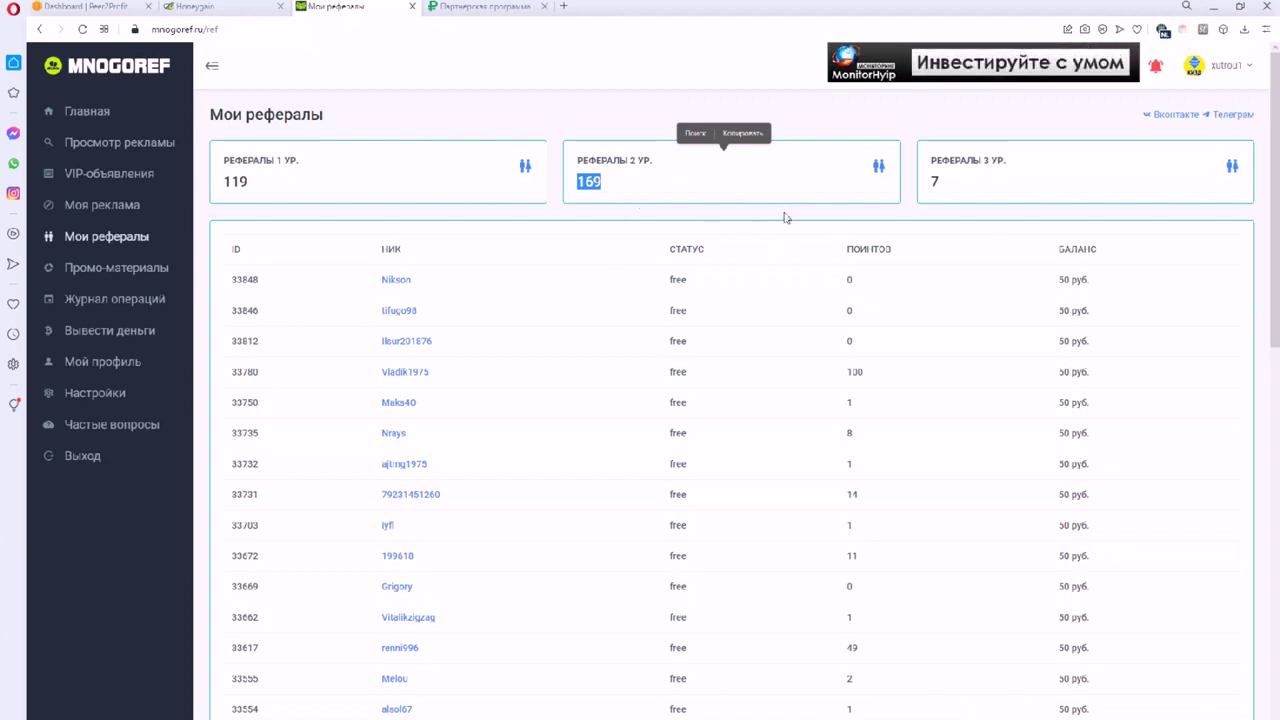
pyautogui.click(465, 196)
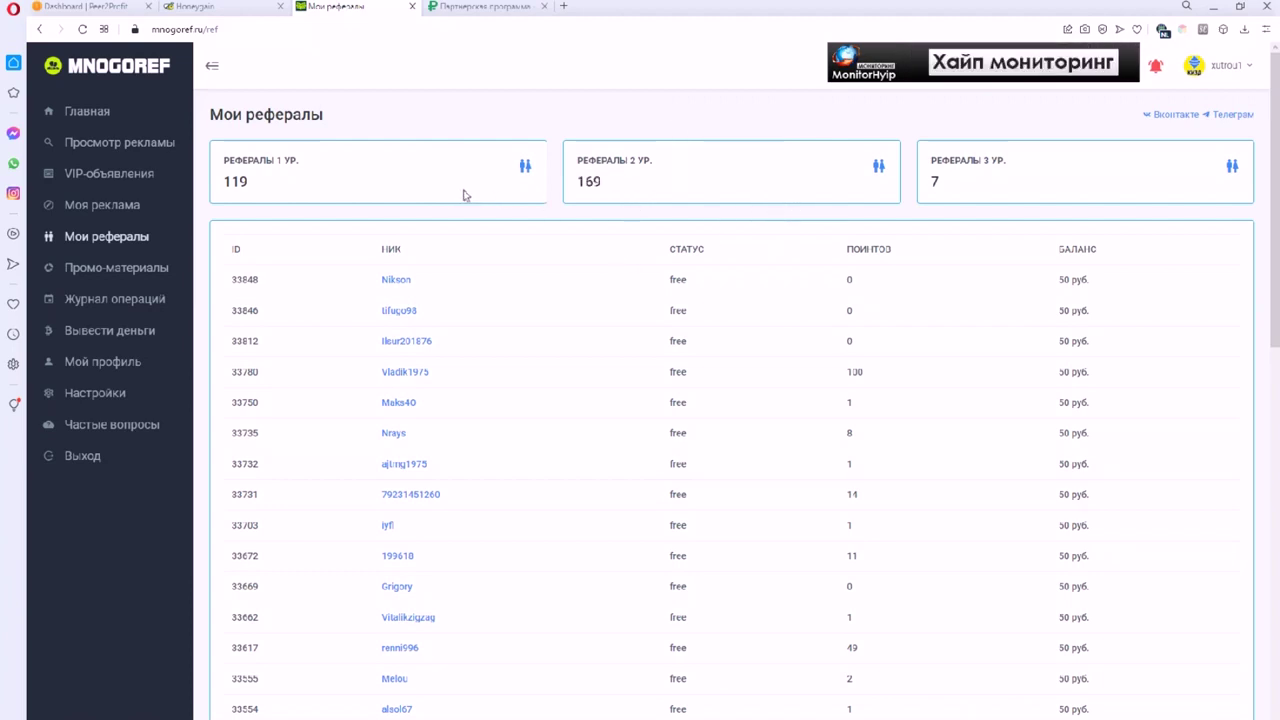
pyautogui.doubleClick(270, 186)
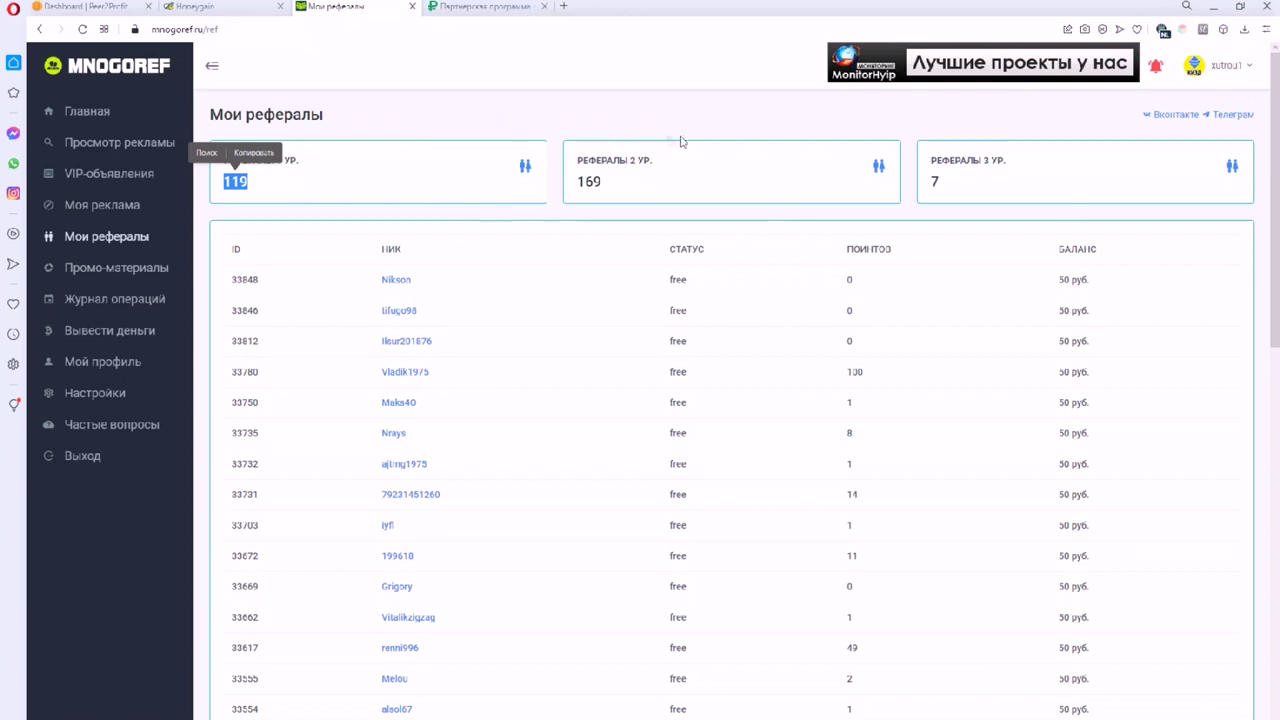
pyautogui.click(293, 191)
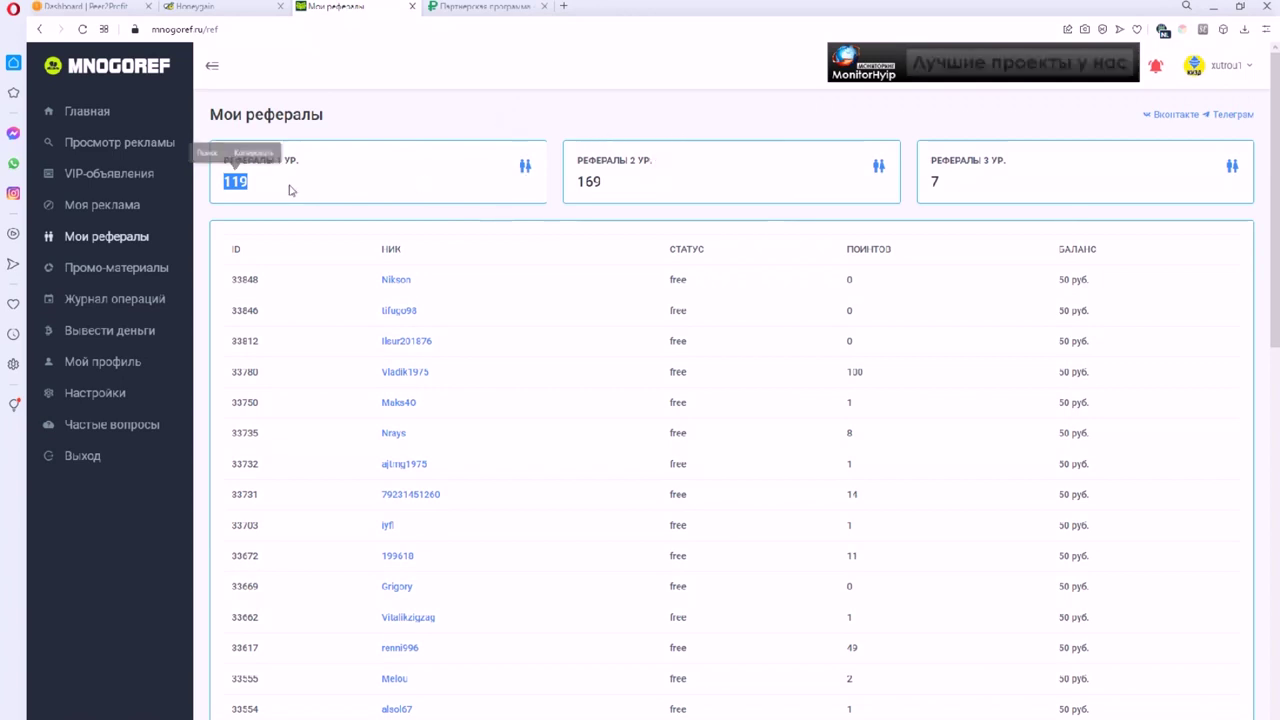
pyautogui.doubleClick(578, 184)
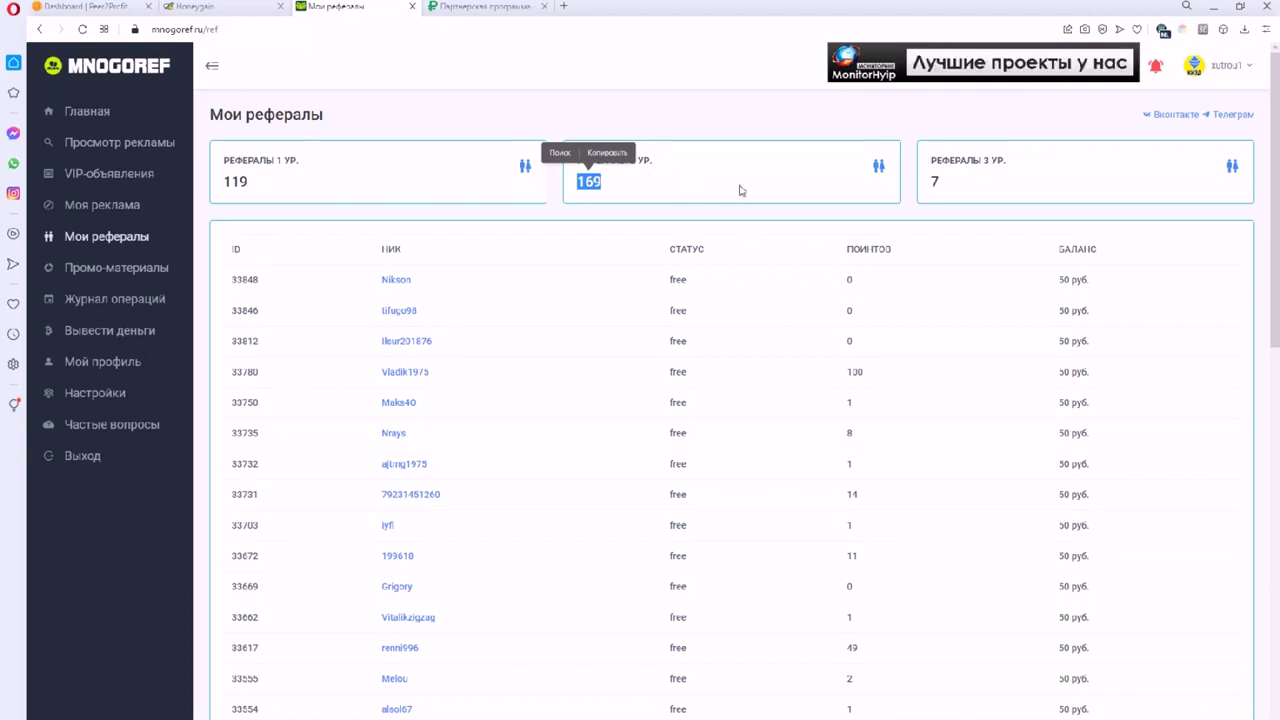
# Go back to Главная and review the whole VIP 1 column of the status table down to its monthly cost.
pyautogui.click(88, 115)
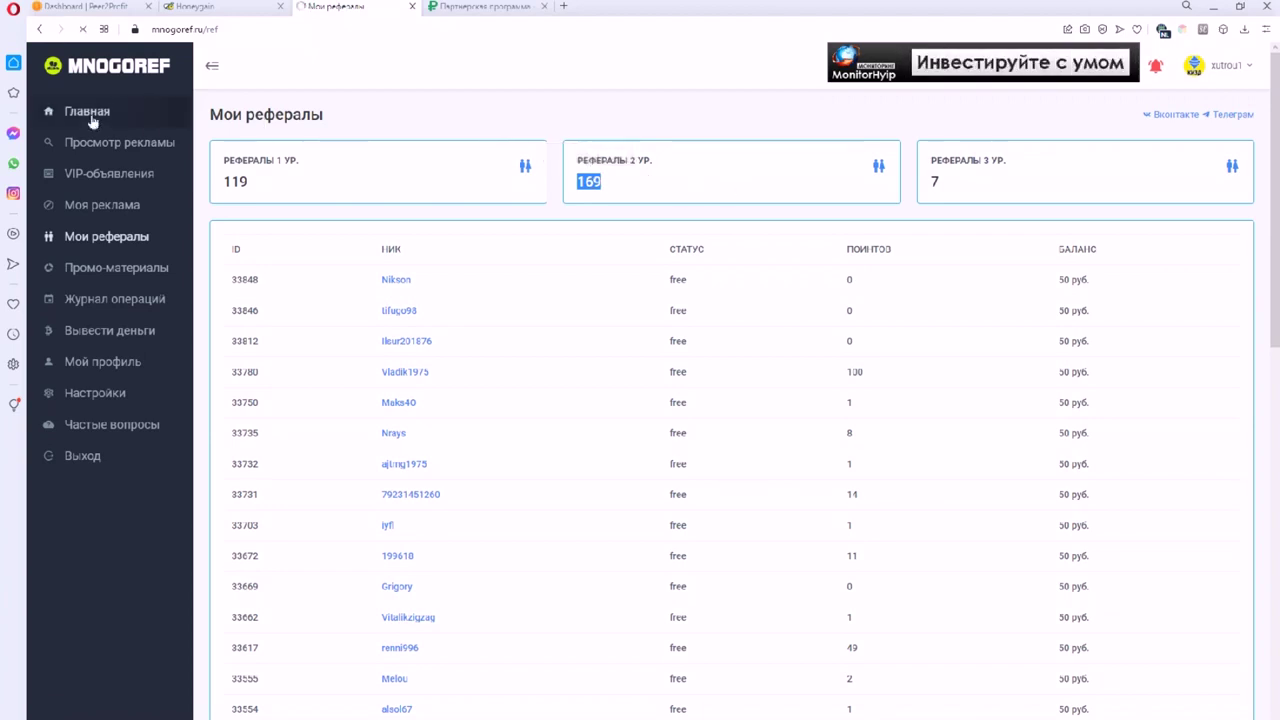
pyautogui.scroll(-1, 866, 337)
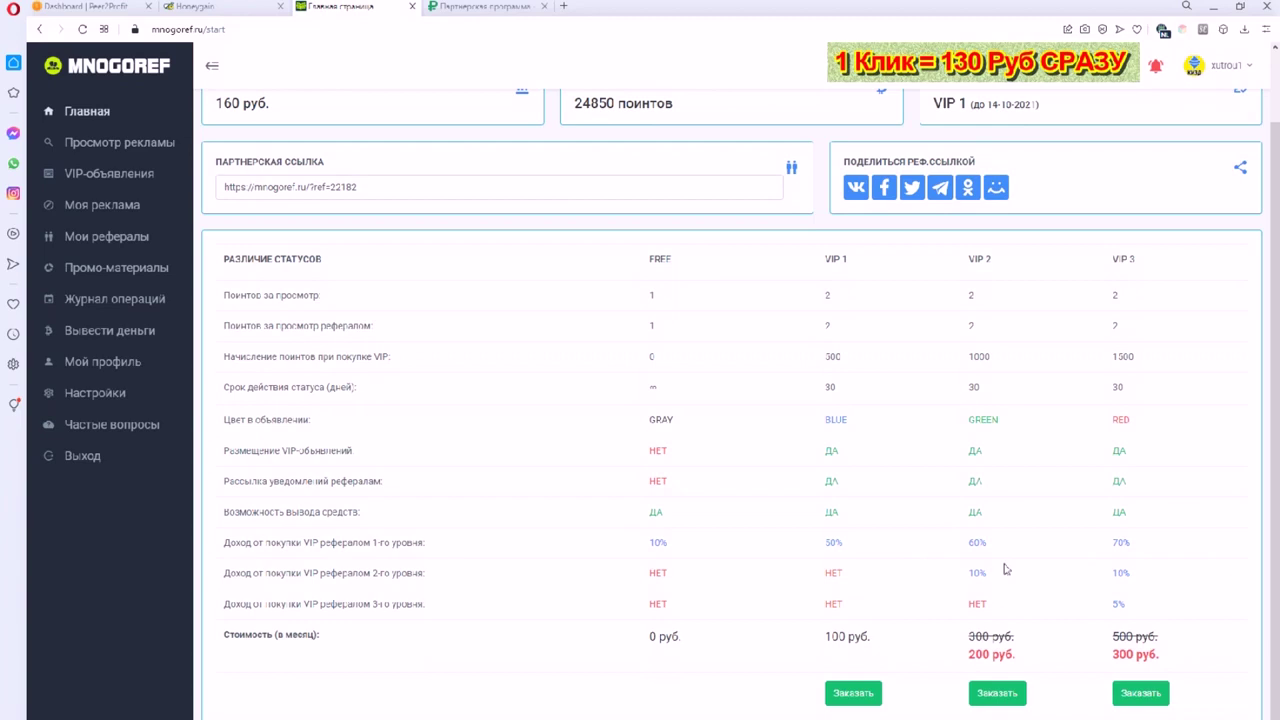
pyautogui.moveTo(823, 262); pyautogui.dragTo(866, 645)
pyautogui.click(805, 288)
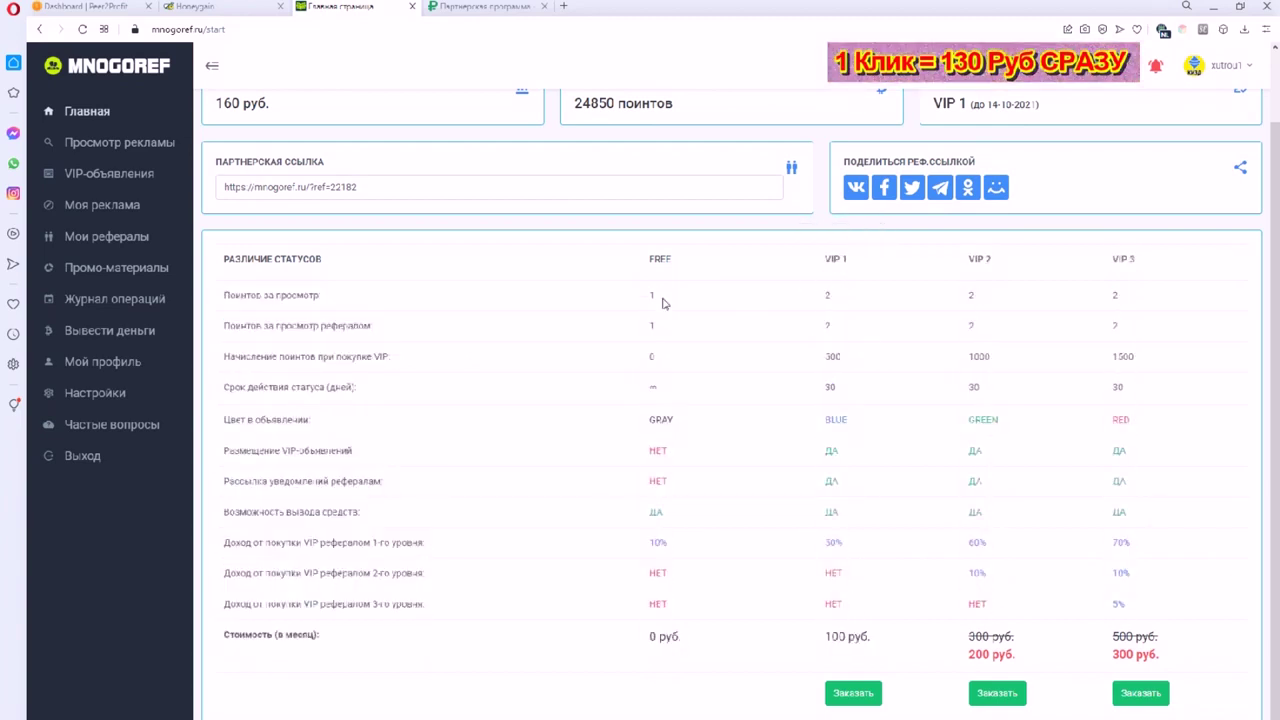
pyautogui.scroll(1, 663, 302)
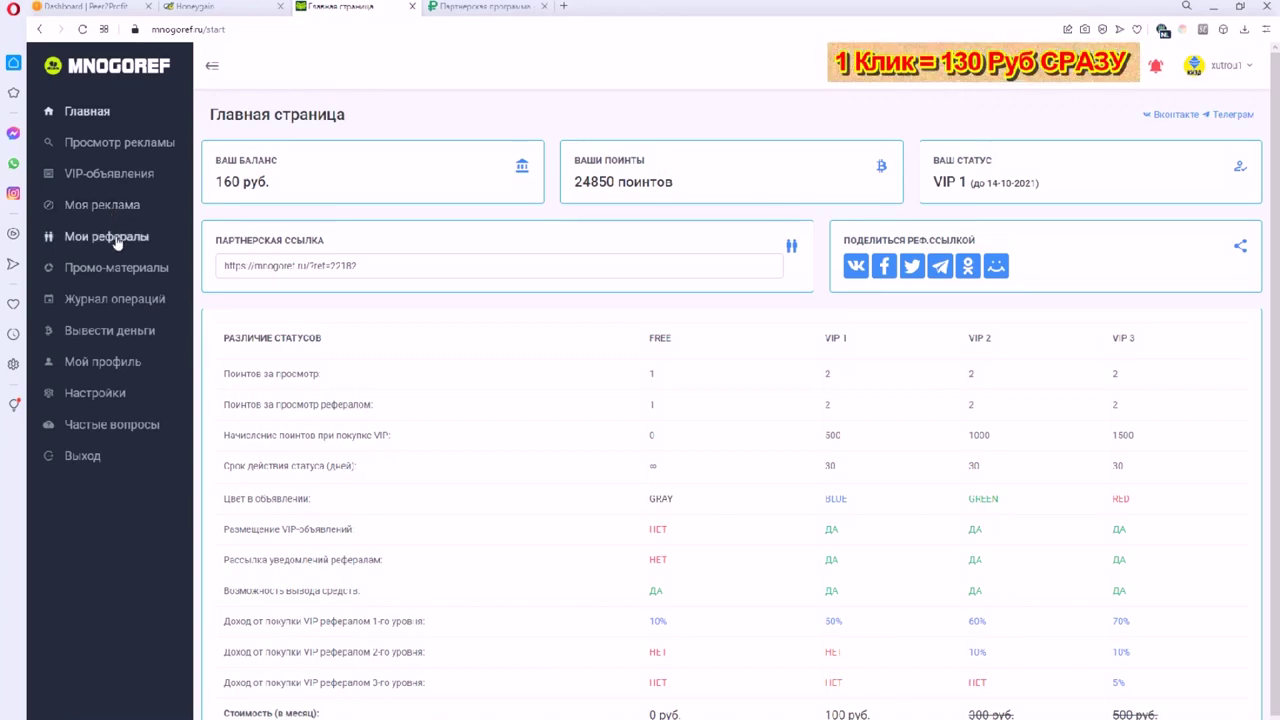
# Check the account balance on Главная against the VIP status table down to the monthly costs.
pyautogui.scroll(-1, 748, 352)
pyautogui.scroll(1, 614, 366)
pyautogui.doubleClick(222, 181)
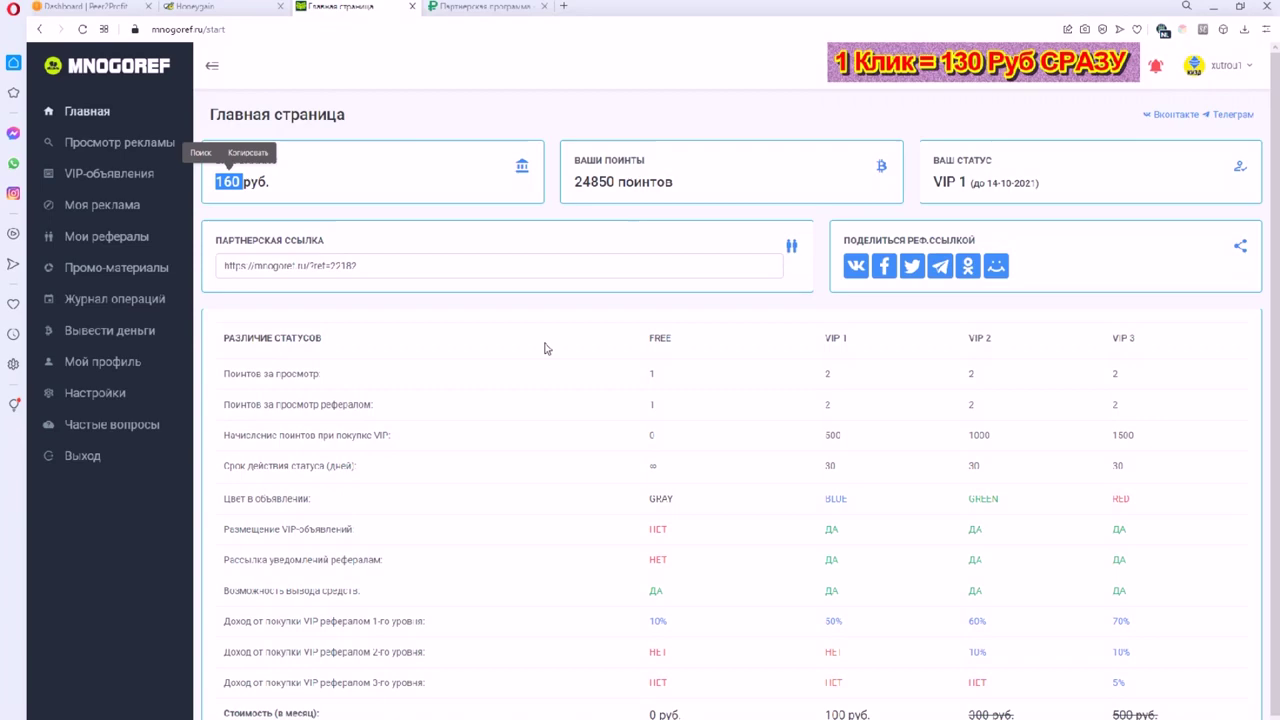
pyautogui.scroll(-1, 550, 348)
pyautogui.scroll(1, 570, 349)
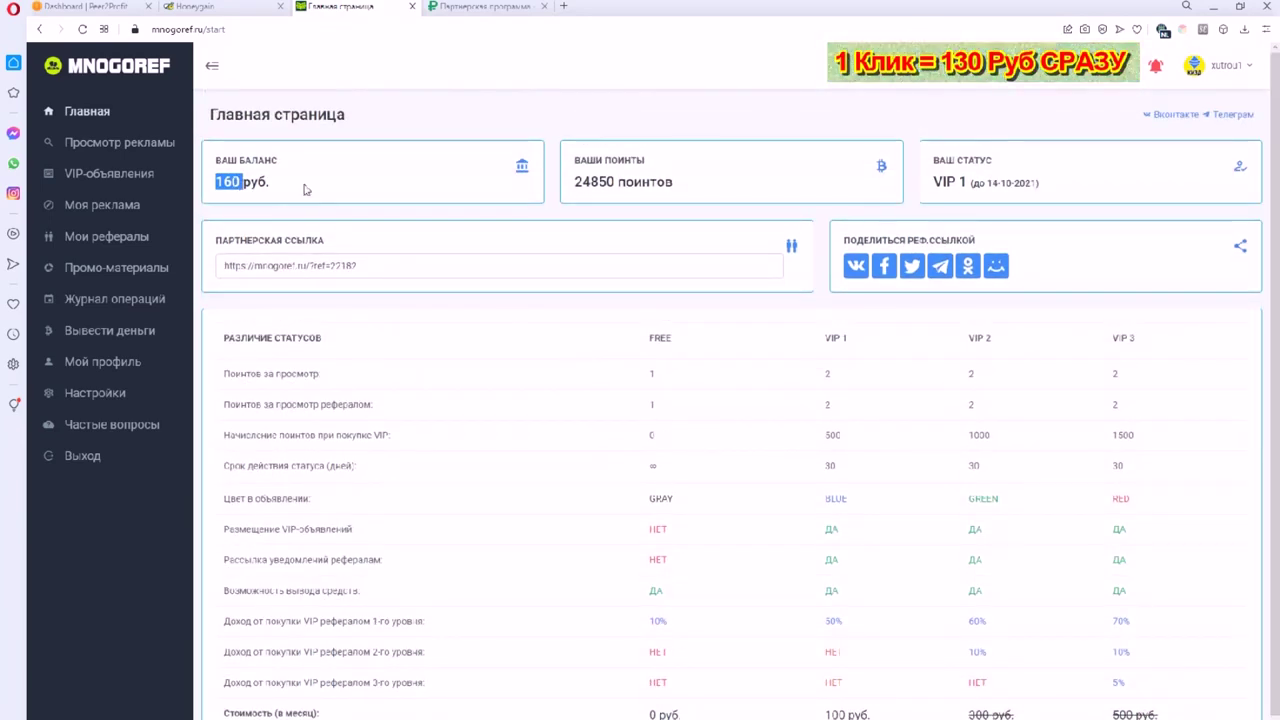
pyautogui.click(339, 181)
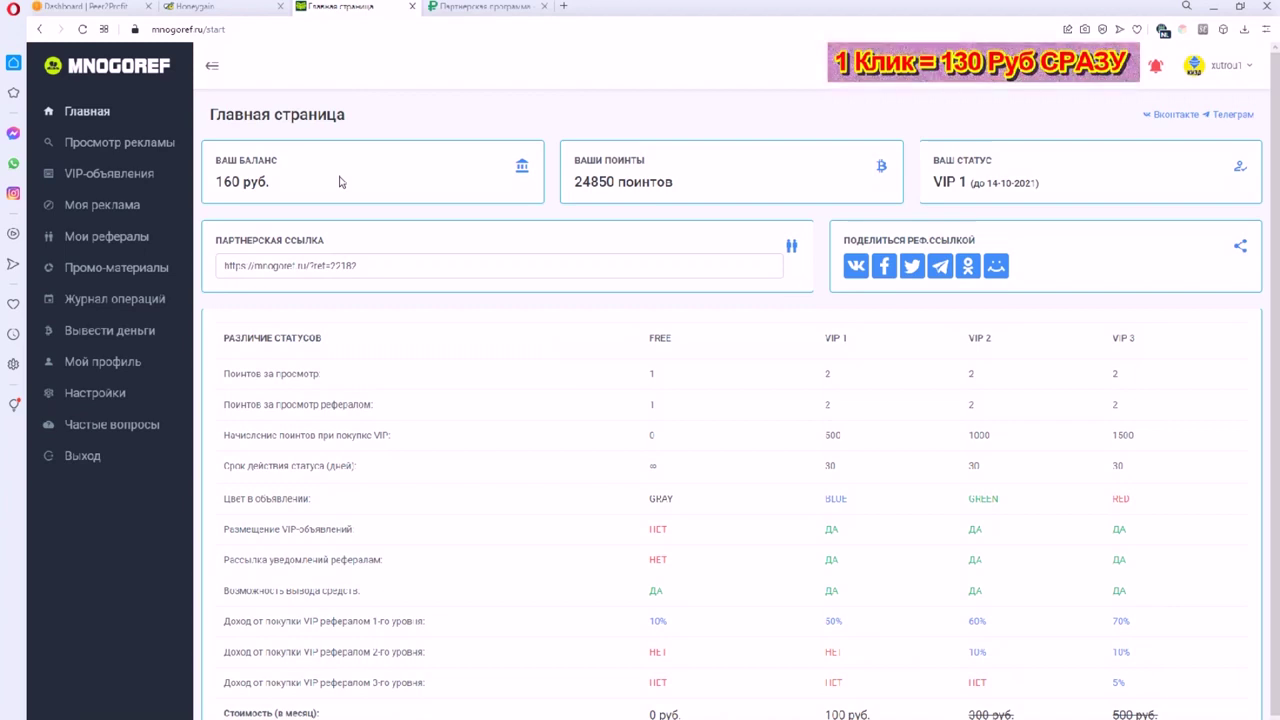
pyautogui.scroll(-1, 523, 251)
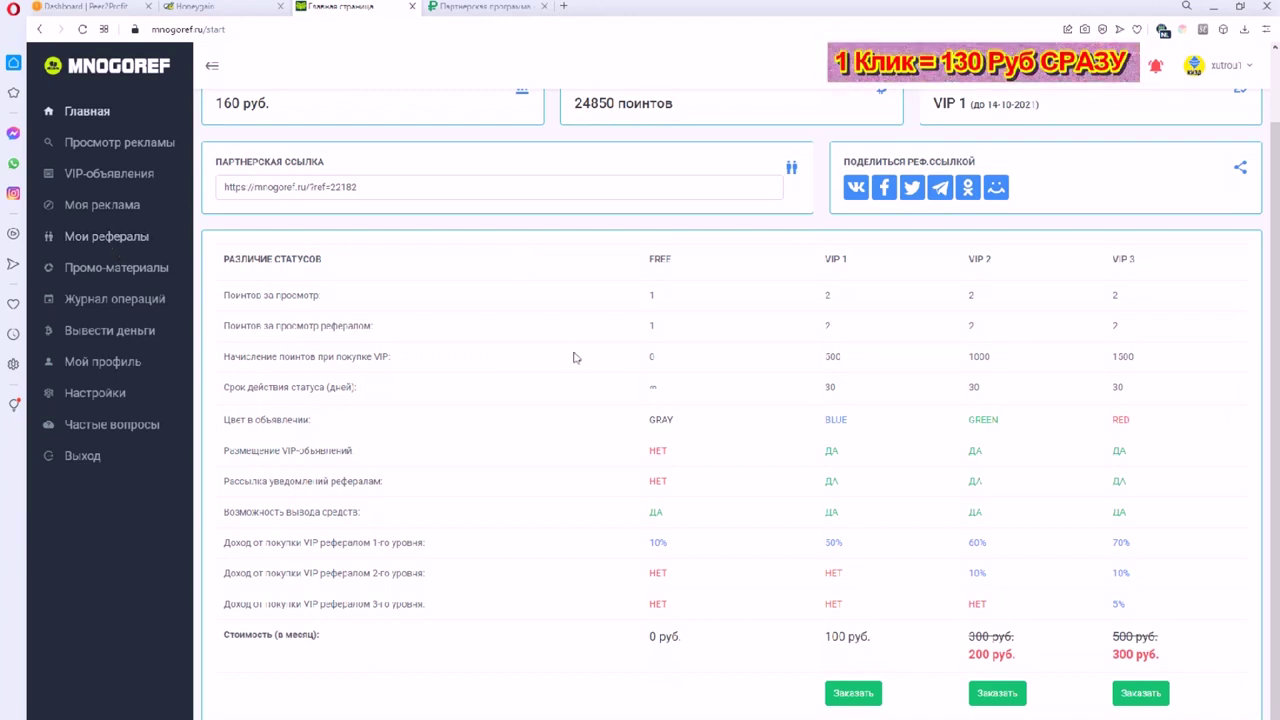
pyautogui.scroll(1, 571, 357)
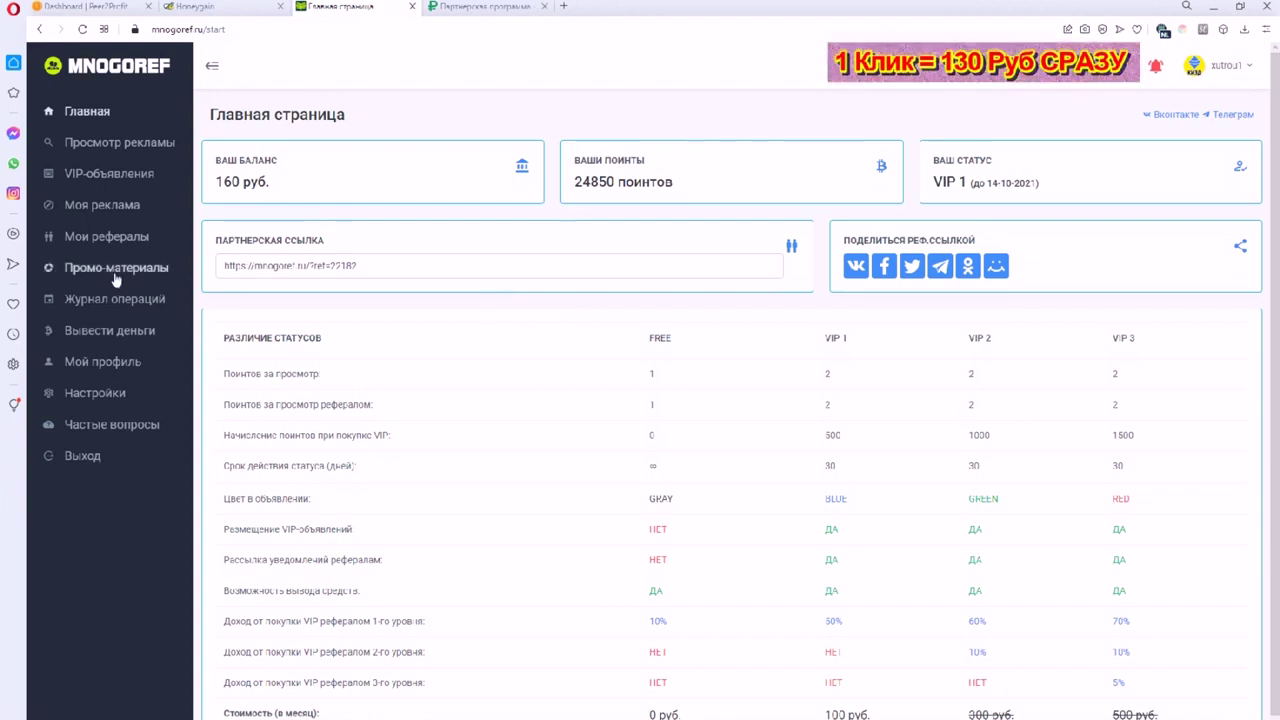
# Open Журнал операций and skim the list of the latest 50 events.
pyautogui.click(131, 304)
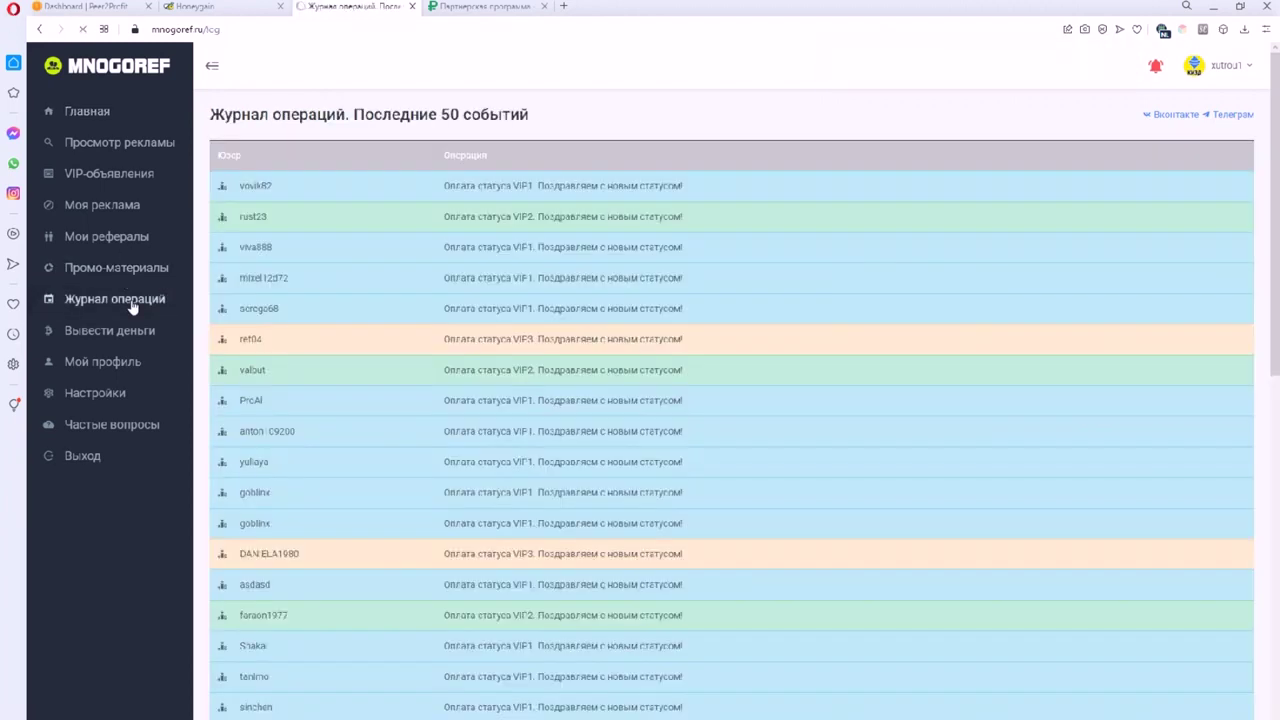
pyautogui.scroll(-2, 367, 182)
pyautogui.scroll(2, 551, 294)
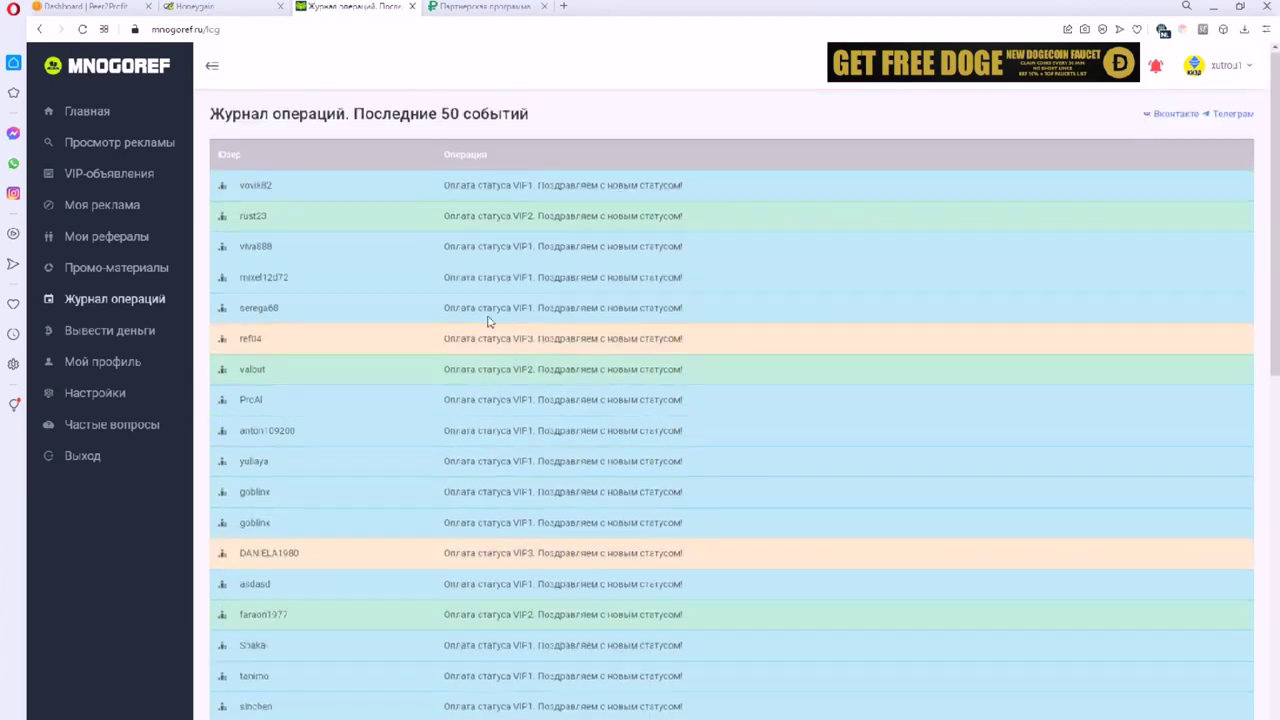
# Examine the withdrawal entry in the operations log, including its user and the points bonus offered for payout proof.
pyautogui.scroll(-3, 447, 308)
pyautogui.moveTo(240, 466); pyautogui.dragTo(297, 468)
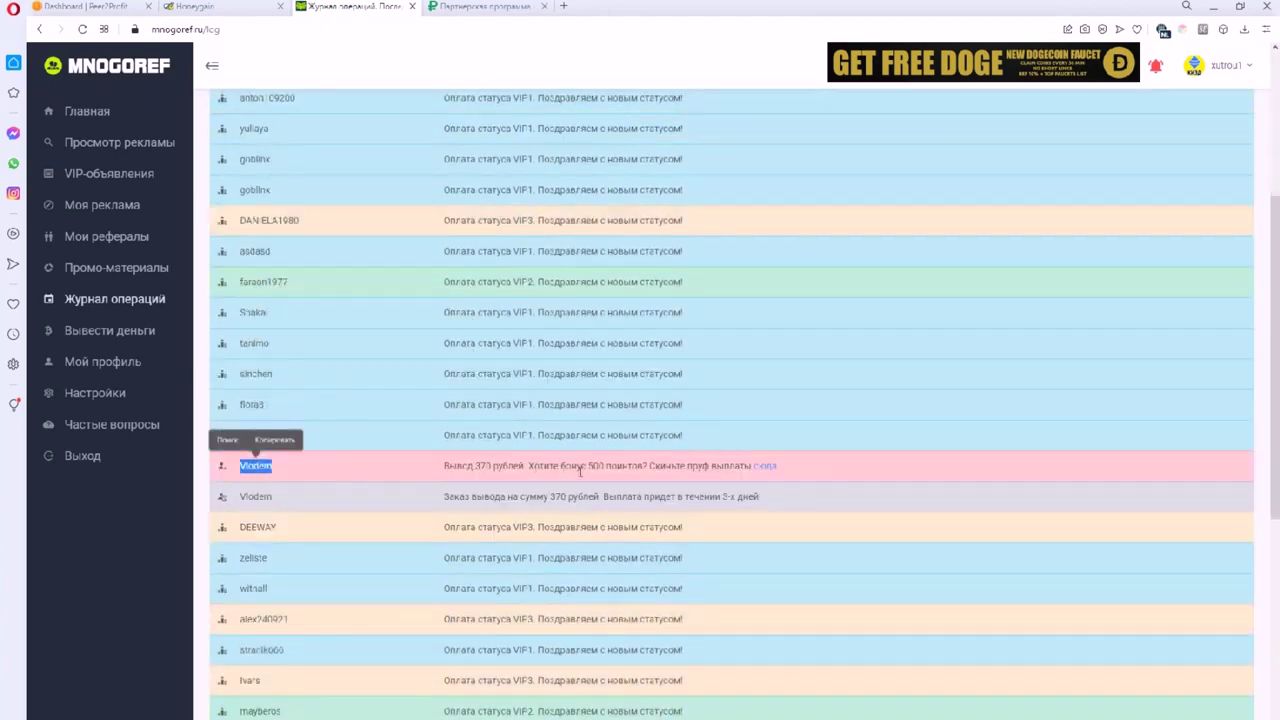
pyautogui.moveTo(650, 477); pyautogui.dragTo(760, 476)
pyautogui.moveTo(588, 466); pyautogui.dragTo(645, 466)
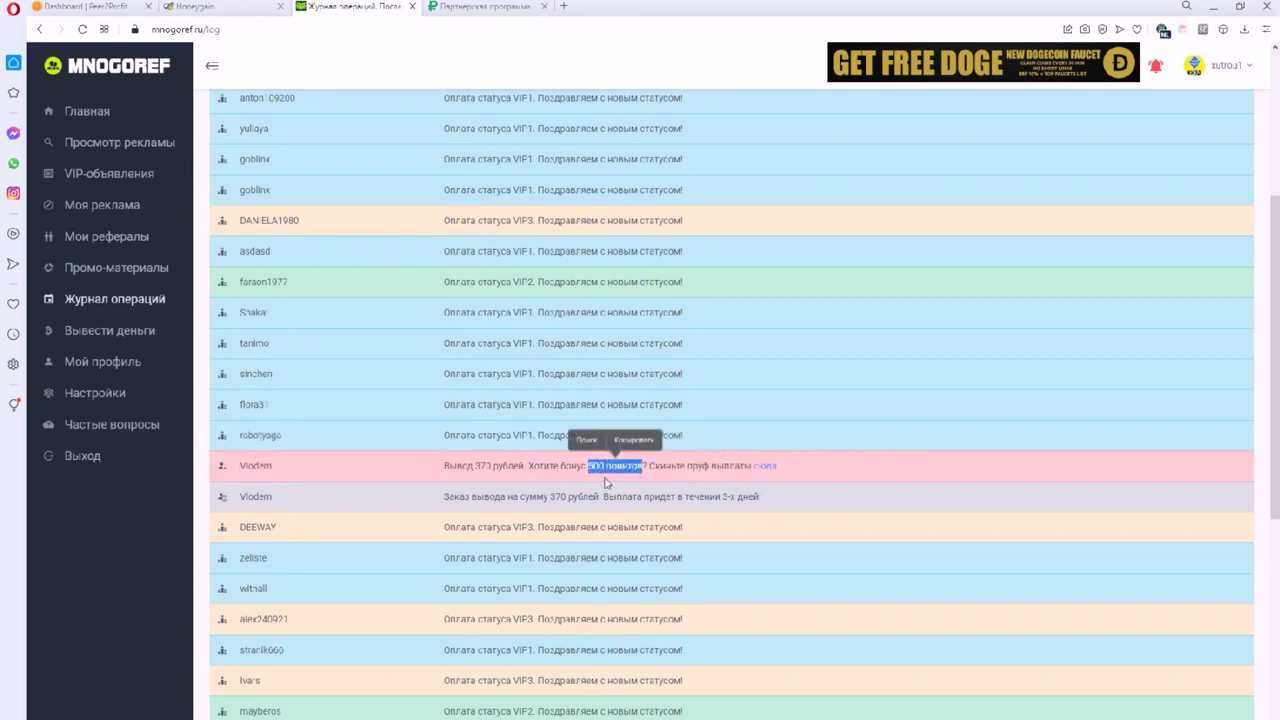
pyautogui.press('Escape')
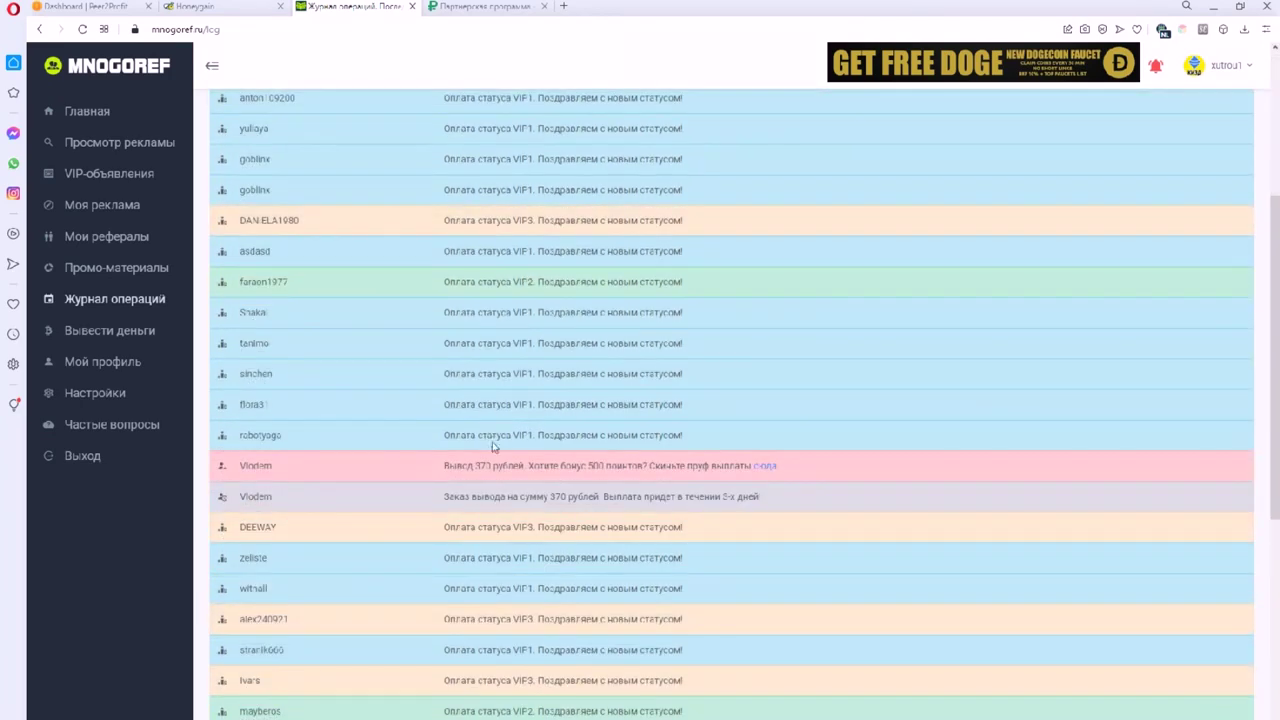
pyautogui.scroll(4, 518, 437)
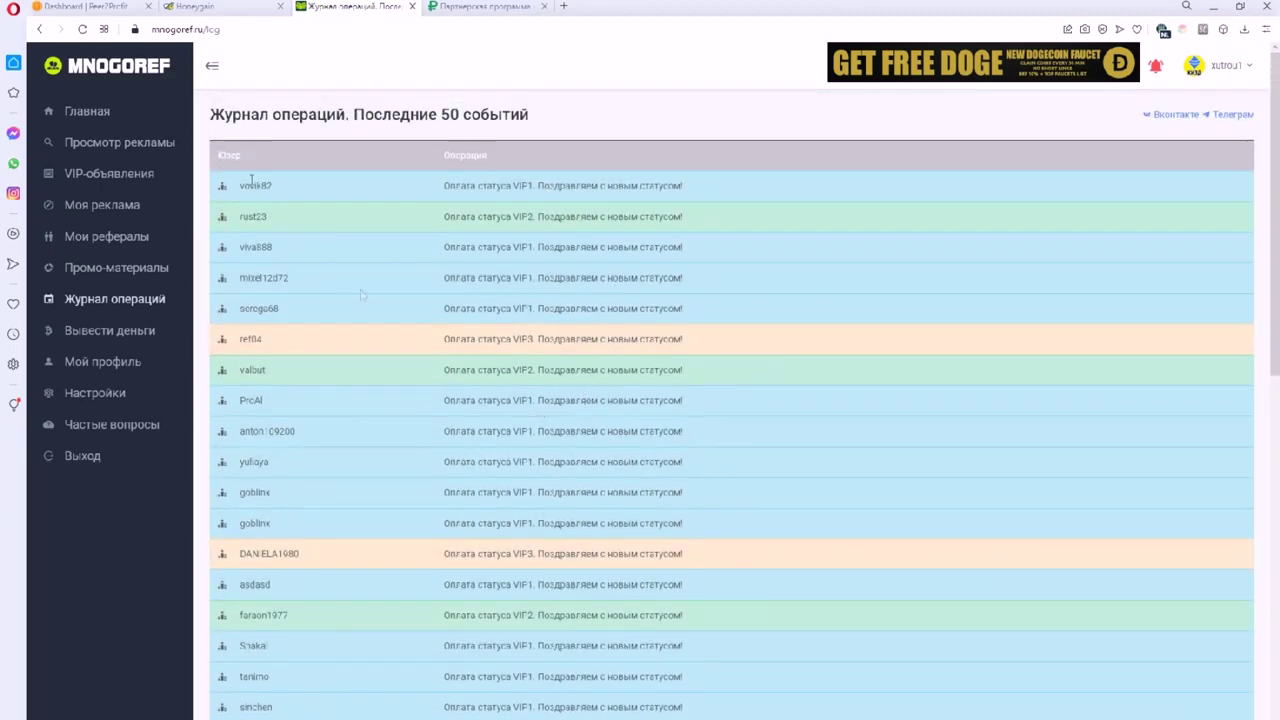
# Open Вывести деньги and read the minimum amounts for withdrawing funds and for extending the status.
pyautogui.click(83, 114)
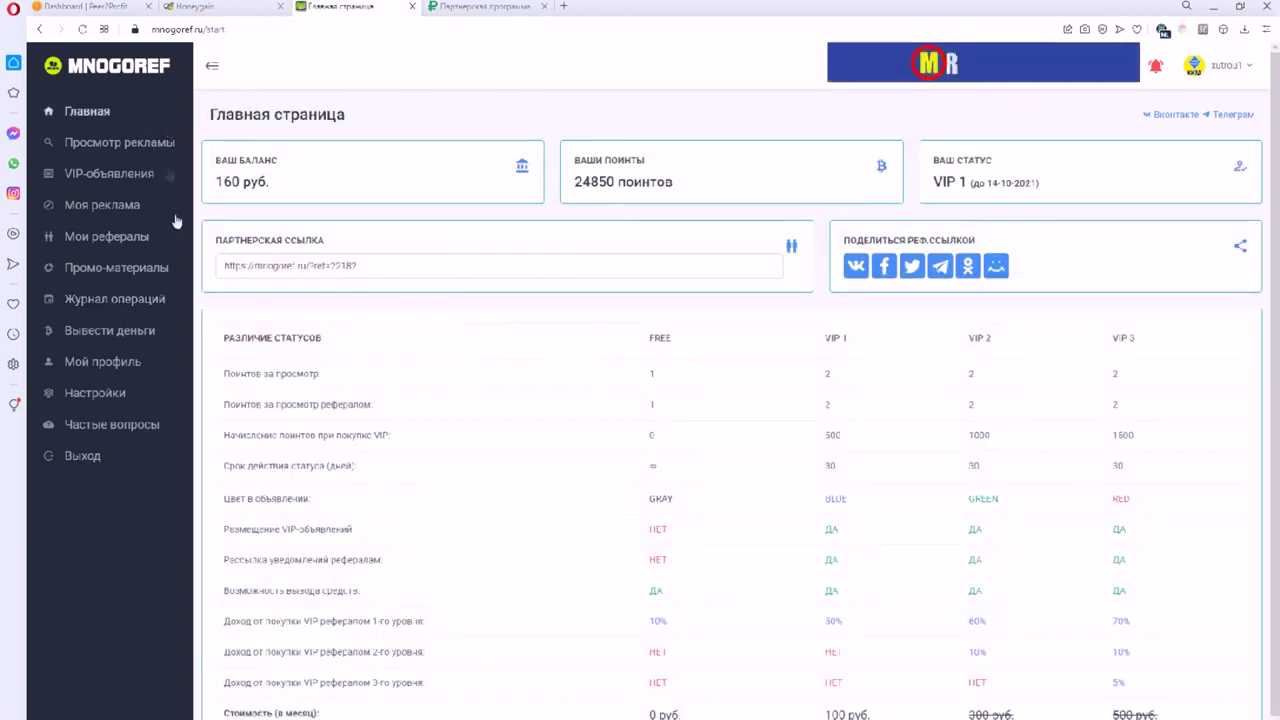
pyautogui.click(141, 338)
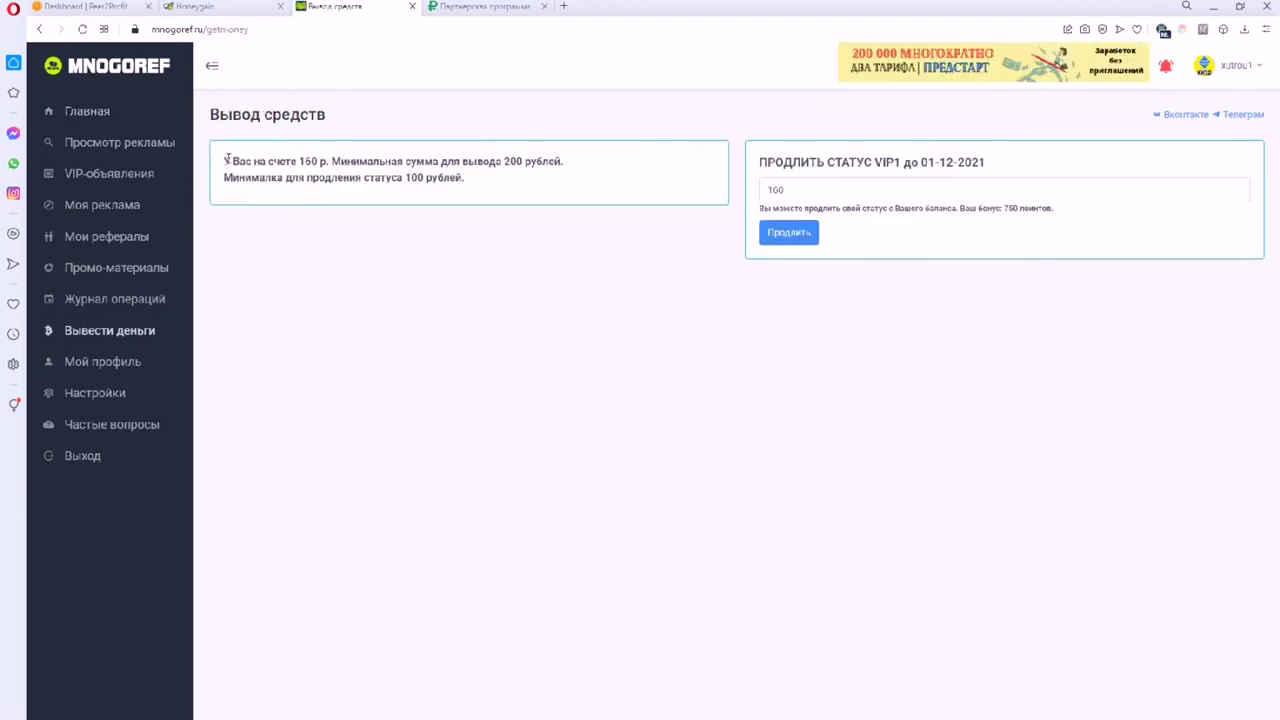
pyautogui.moveTo(227, 160); pyautogui.dragTo(600, 166)
pyautogui.click(588, 176)
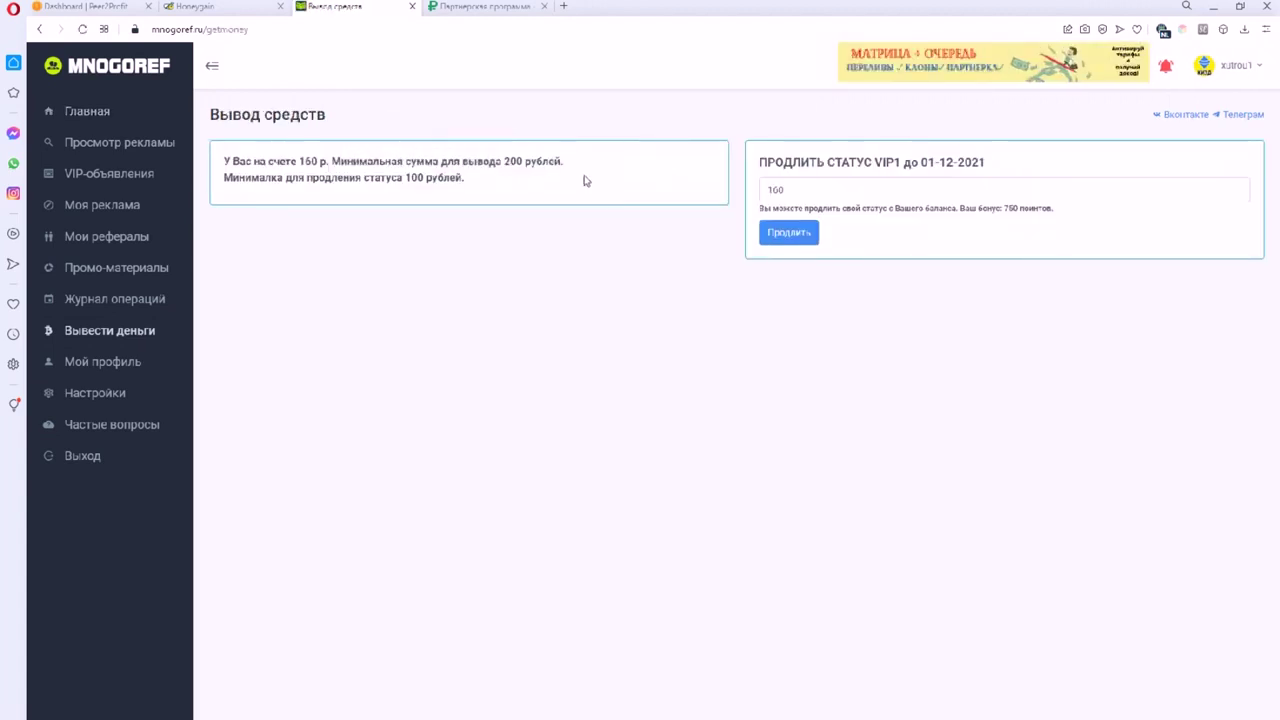
pyautogui.moveTo(225, 177); pyautogui.dragTo(471, 191)
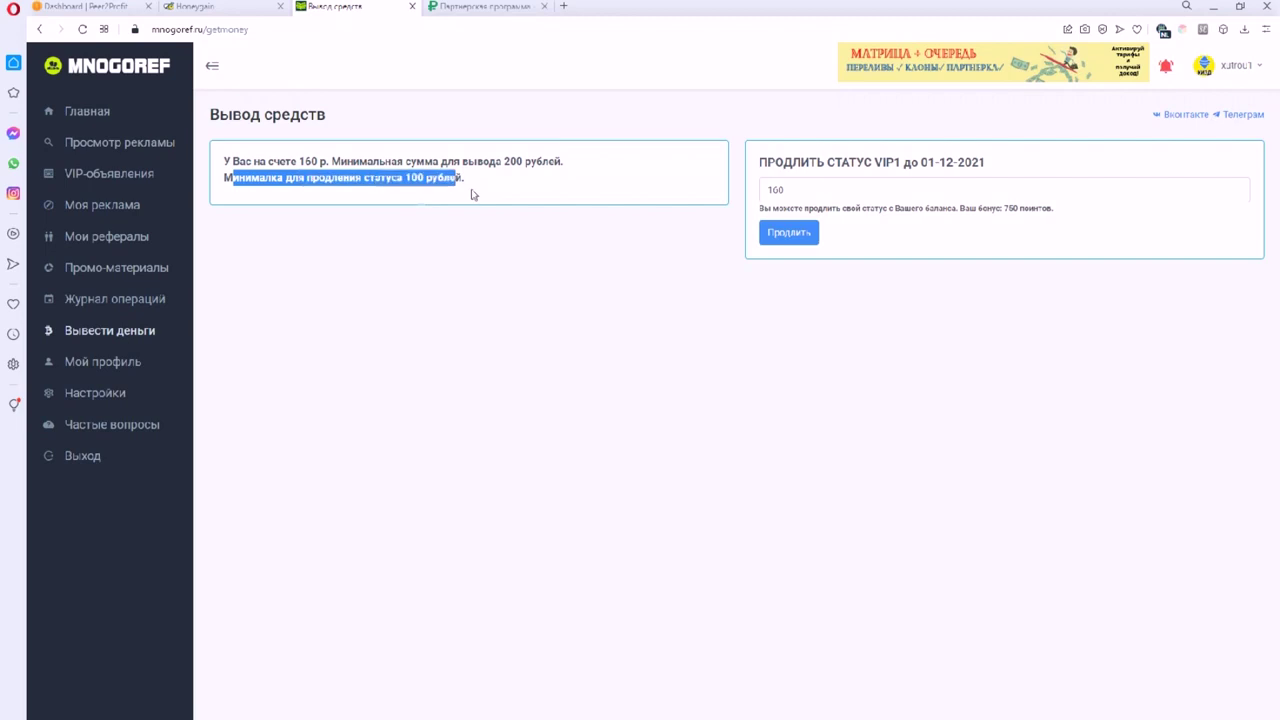
pyautogui.click(494, 243)
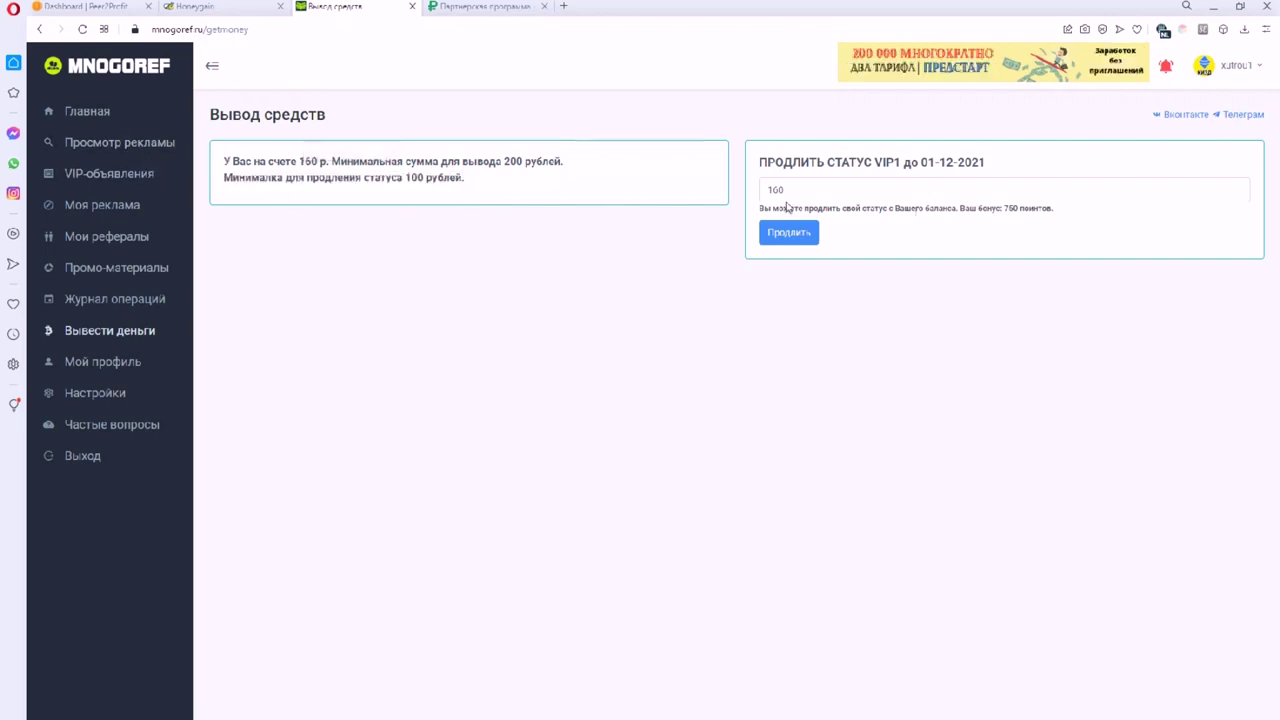
# Return to Главная and look over the account summary and status table again.
pyautogui.click(89, 113)
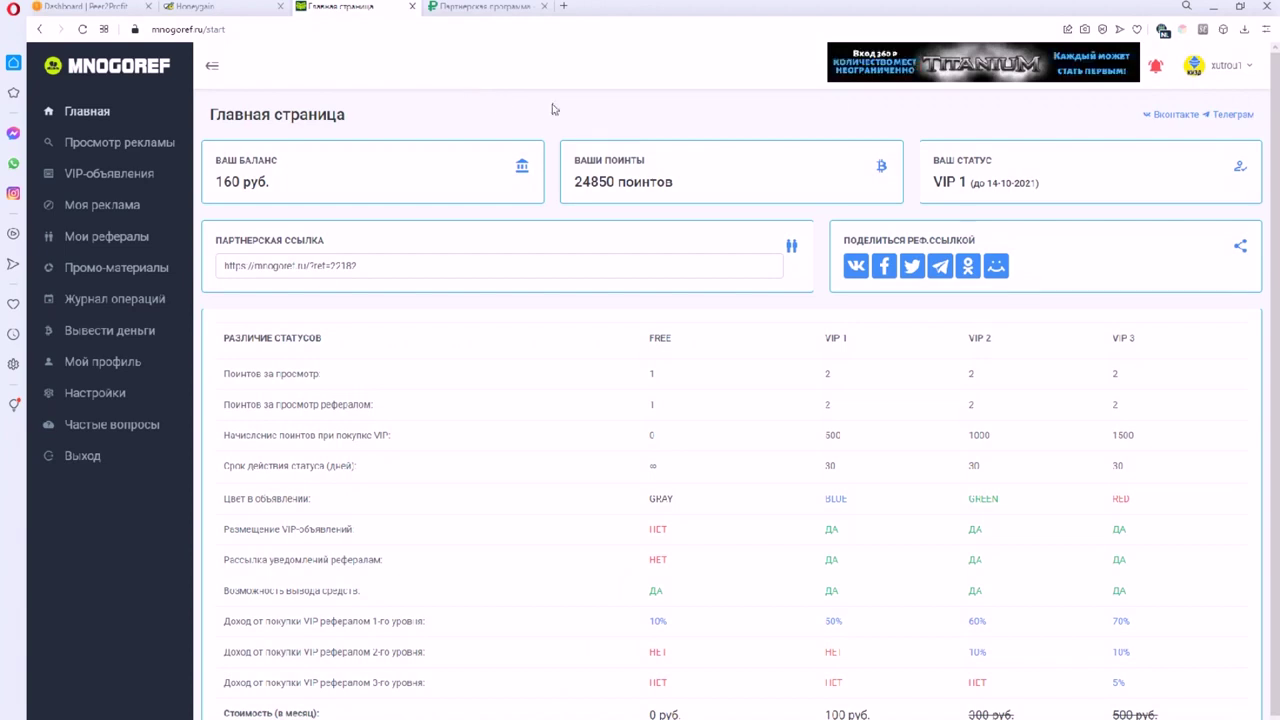
pyautogui.scroll(-1, 452, 106)
pyautogui.scroll(1, 608, 302)
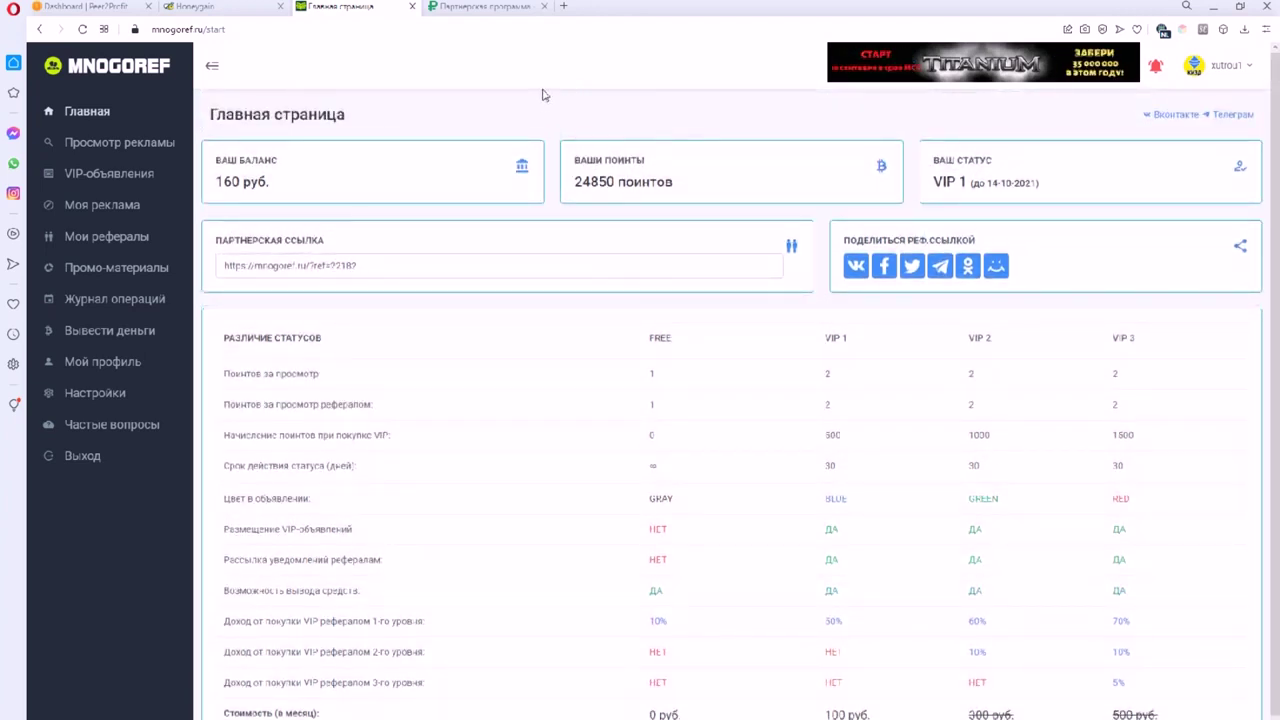
# Revisit the Honeygain balance and Peer2Profit's earnings from own proxies and referrals, and switch back to MnogoRef.
pyautogui.click(105, 8)
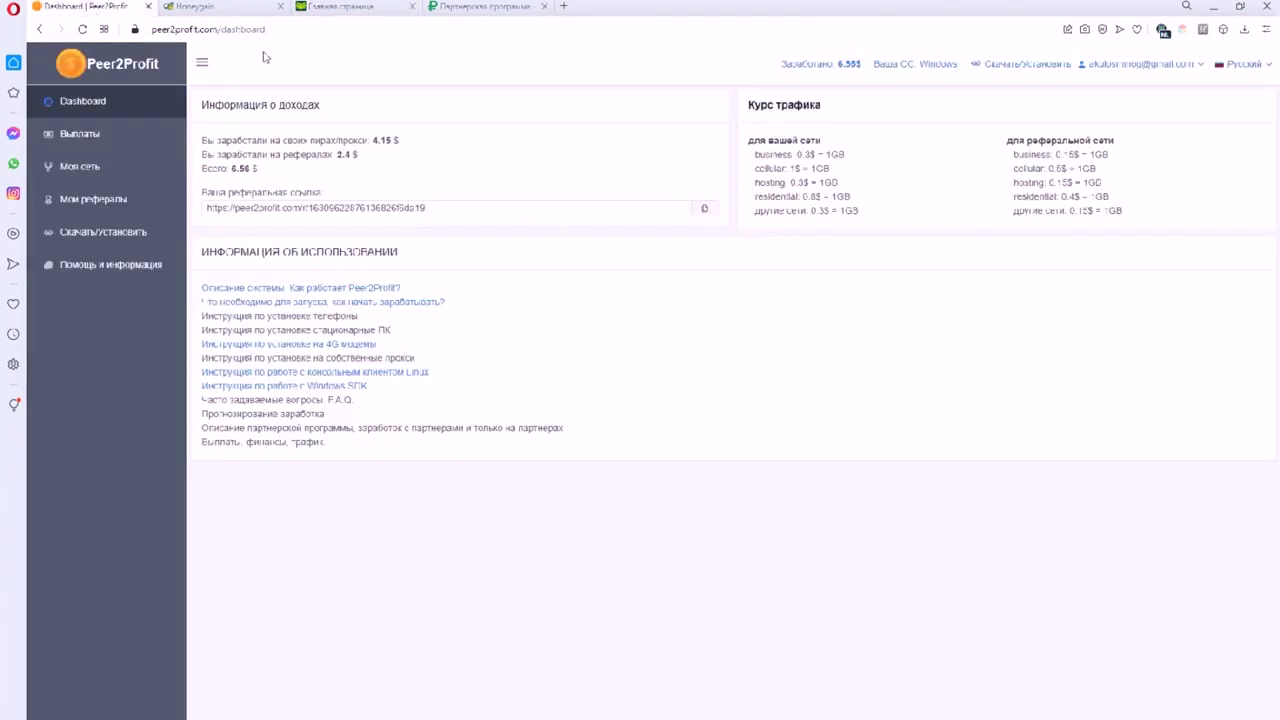
pyautogui.click(230, 8)
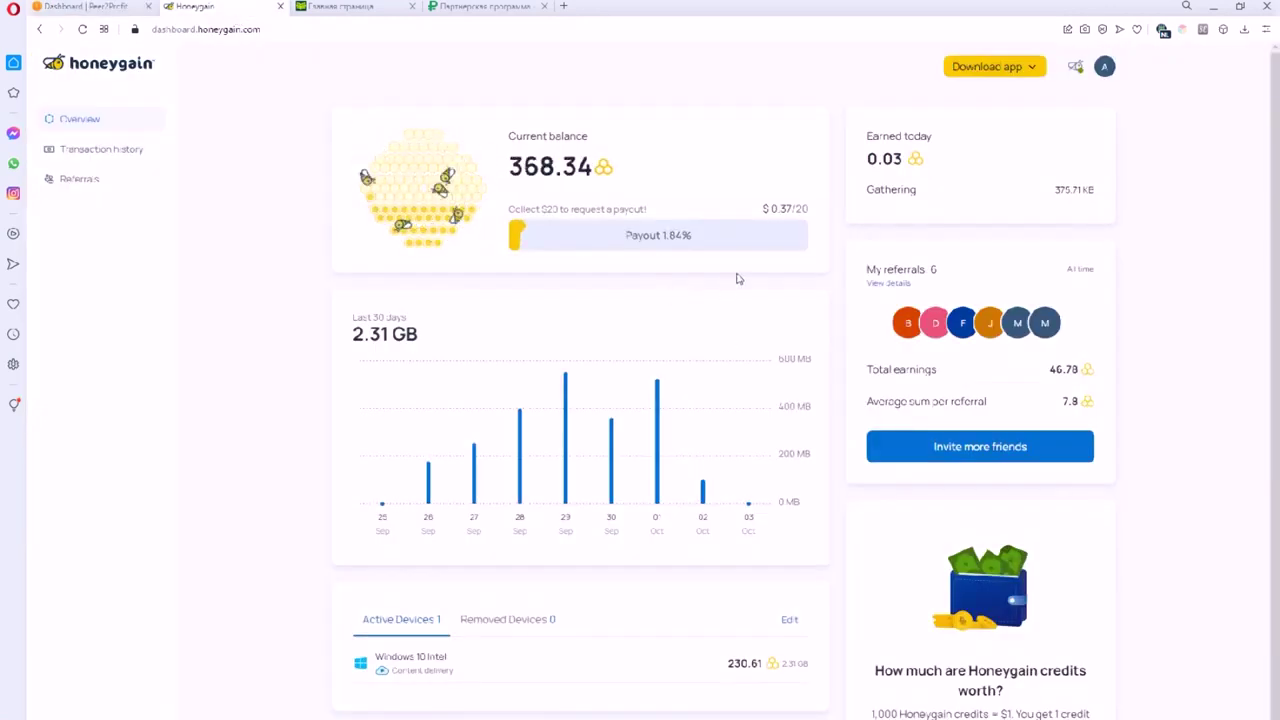
pyautogui.click(90, 6)
pyautogui.moveTo(370, 140); pyautogui.dragTo(396, 140)
pyautogui.click(405, 118)
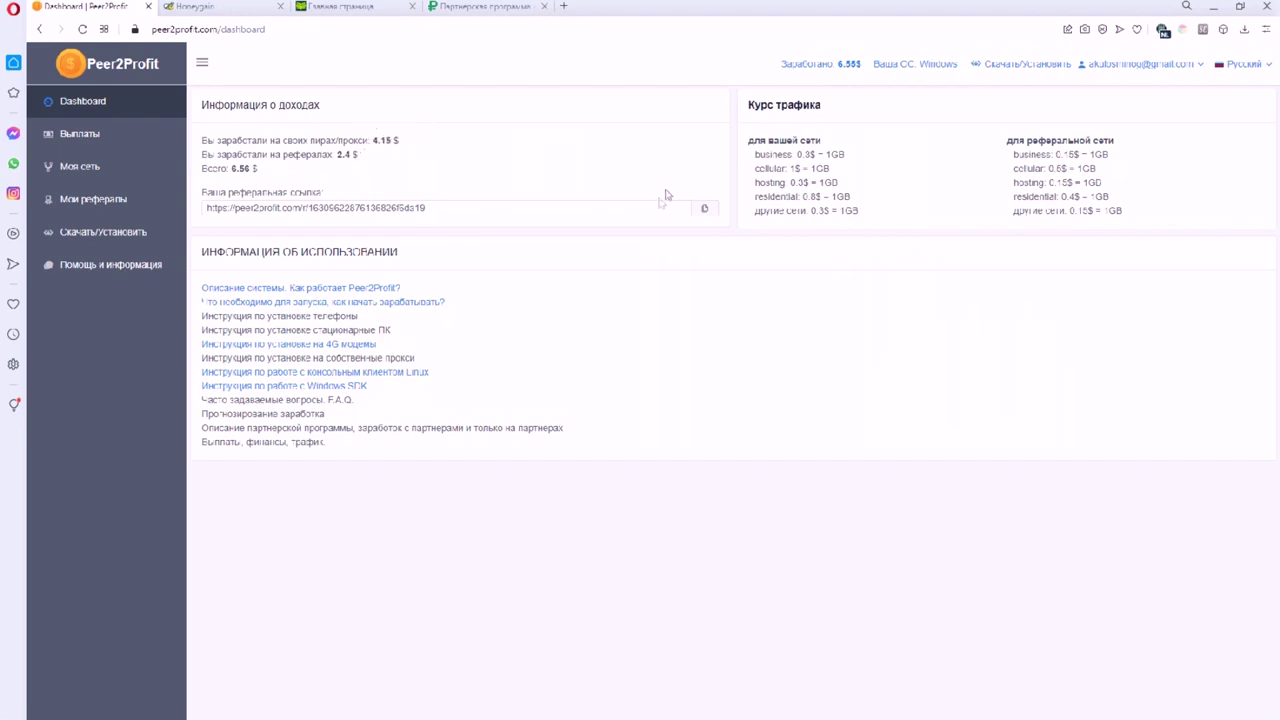
pyautogui.moveTo(336, 155); pyautogui.dragTo(357, 155)
pyautogui.click(378, 132)
pyautogui.click(575, 148)
pyautogui.click(342, 8)
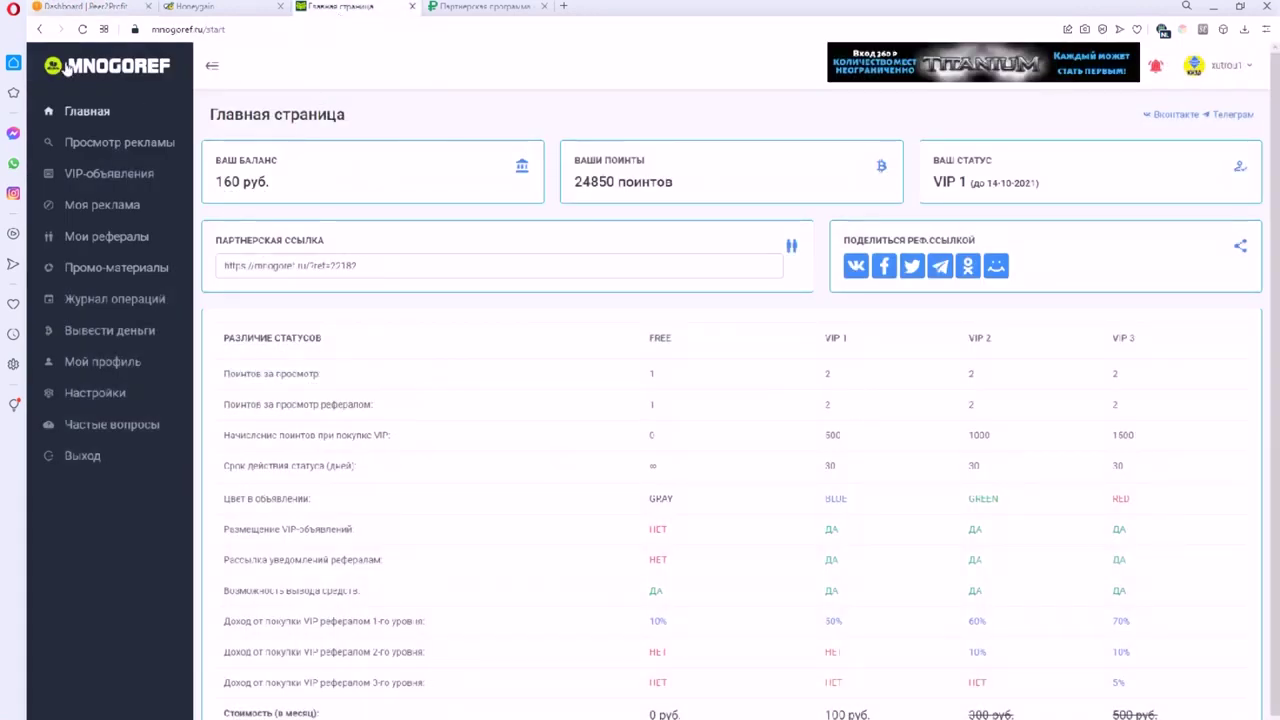